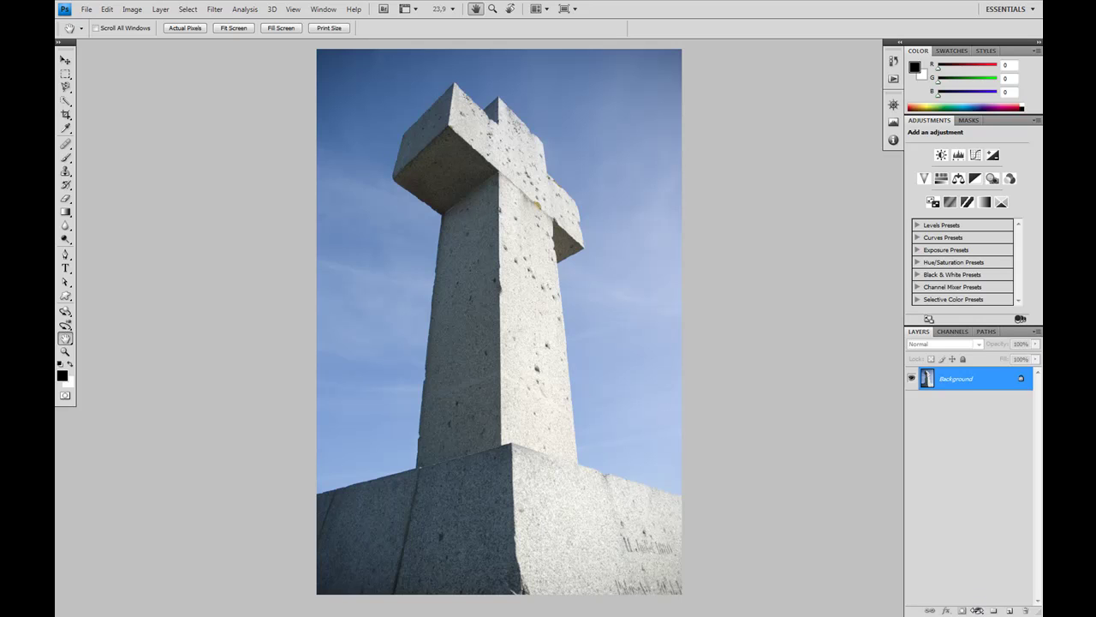
Add a Curves adjustment layer with a contrast S-curve, raising the highlights and lowering the shadow point to input 70, output 43
click(979, 609)
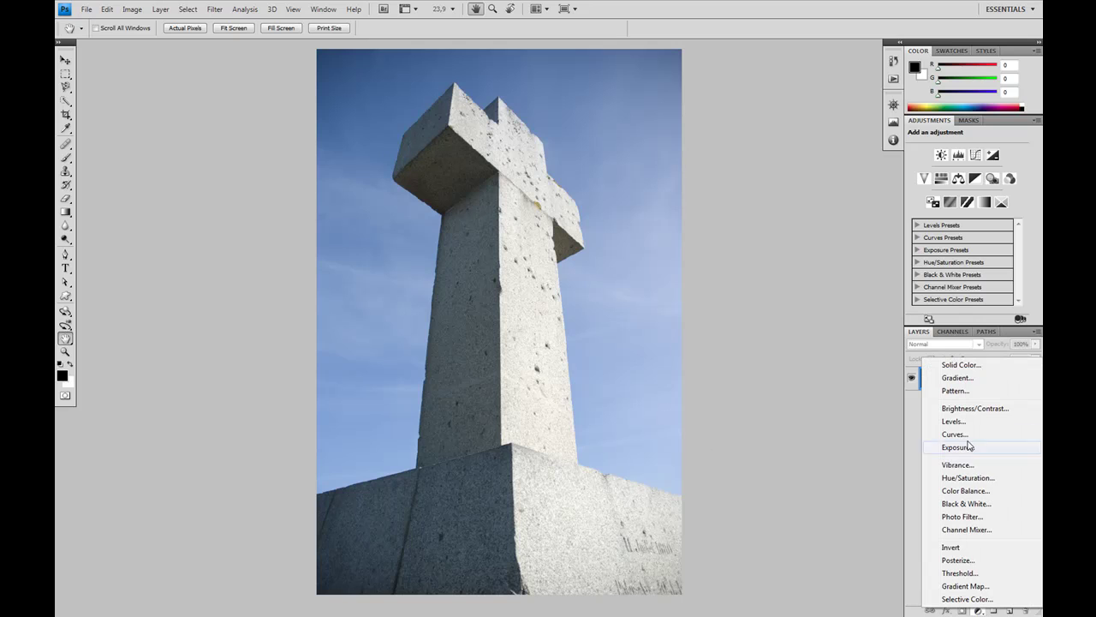
click(961, 441)
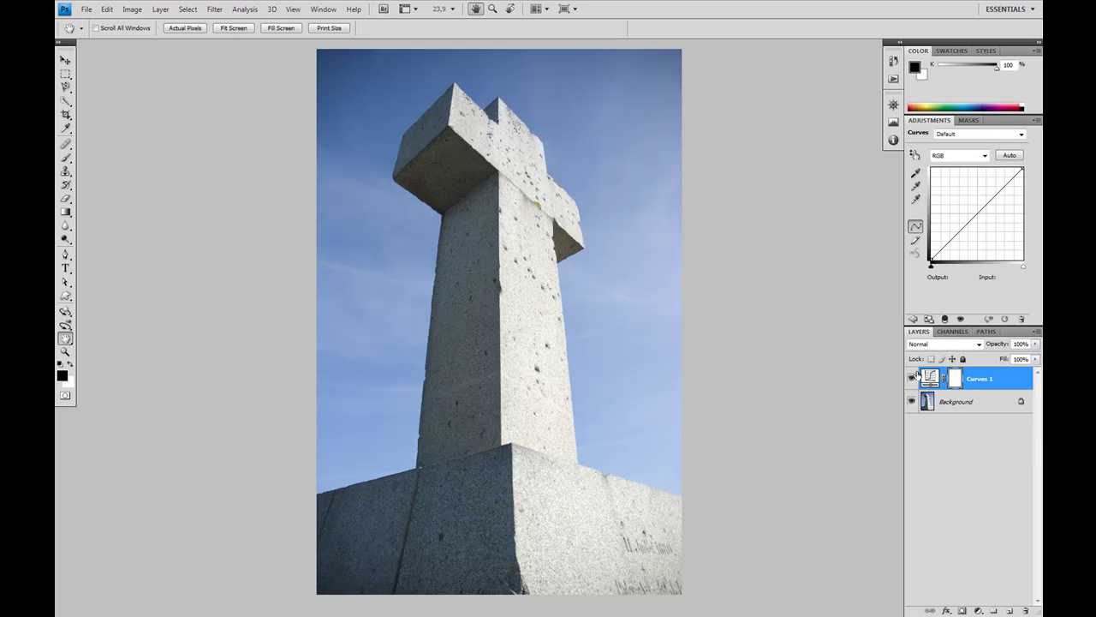
drag(1000, 189, 1000, 186)
drag(955, 233, 956, 241)
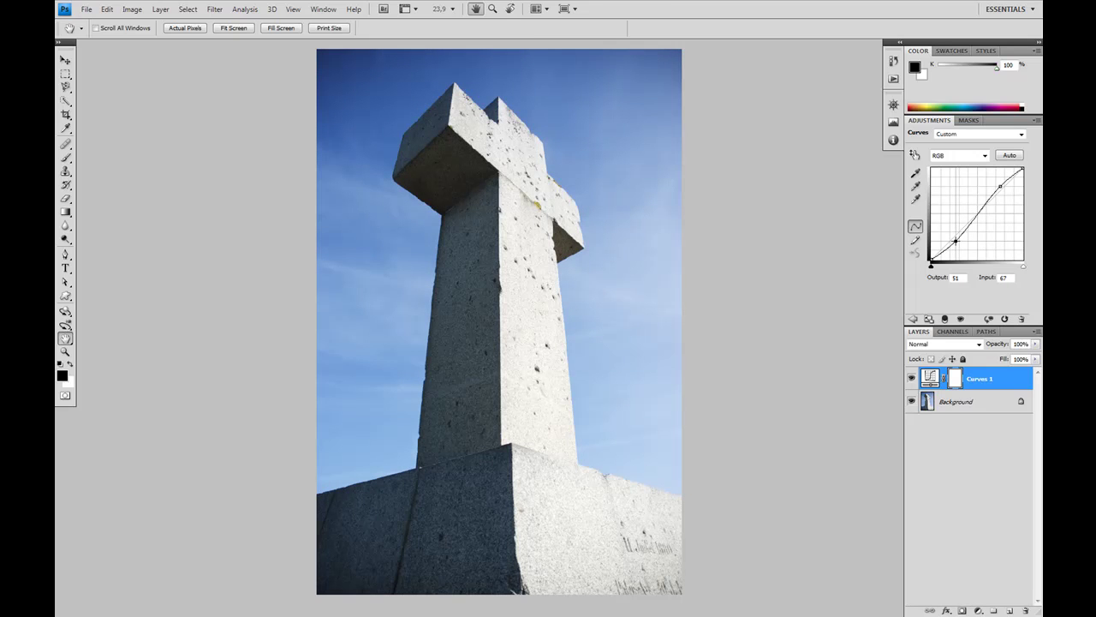
drag(956, 242, 956, 245)
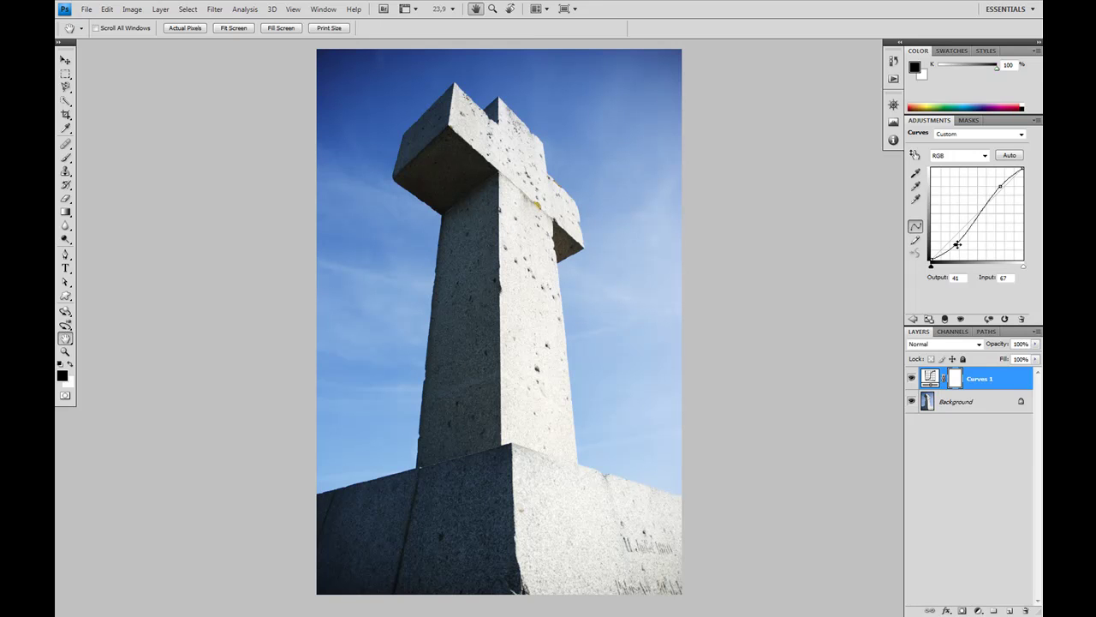
drag(955, 245, 958, 244)
Add a second Curves adjustment layer that darkens the image, pulling the curve down to input 184, output 128
click(979, 610)
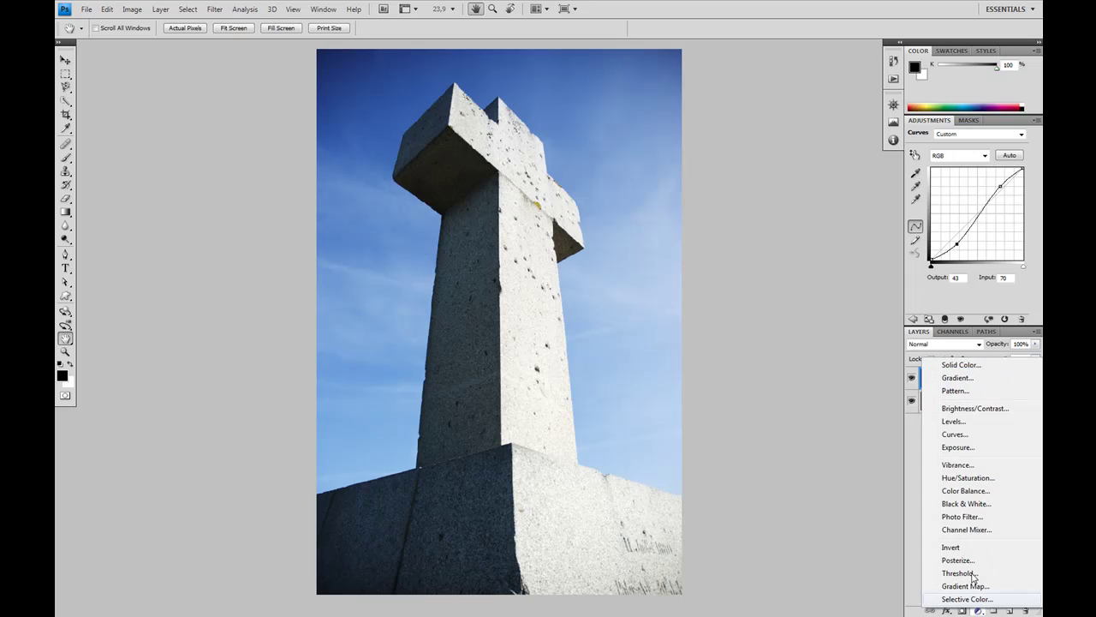
click(953, 434)
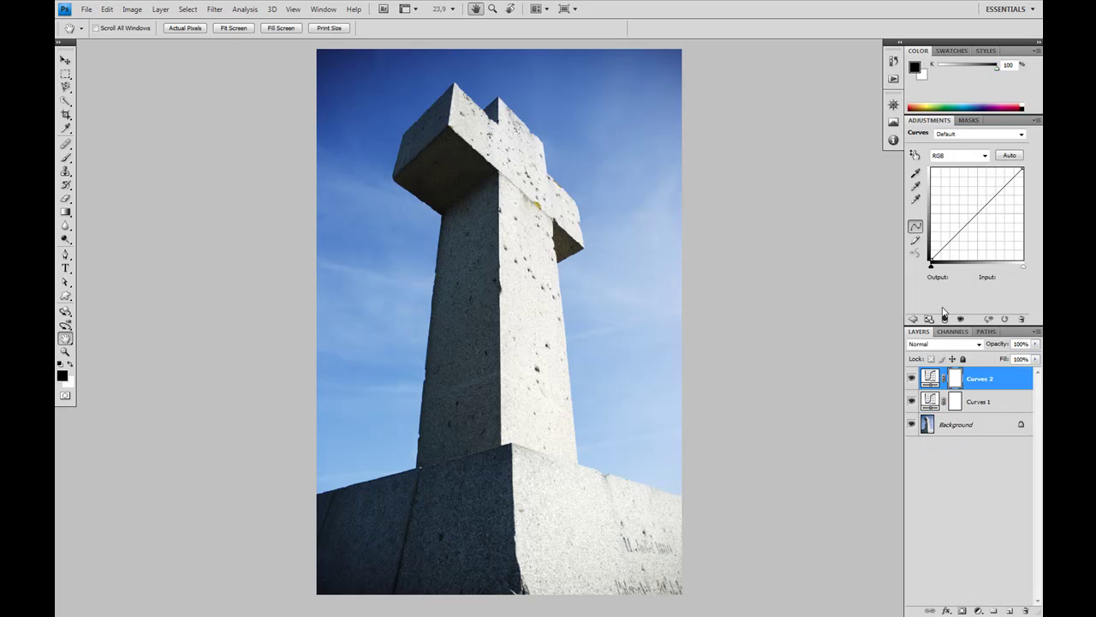
drag(989, 200, 997, 214)
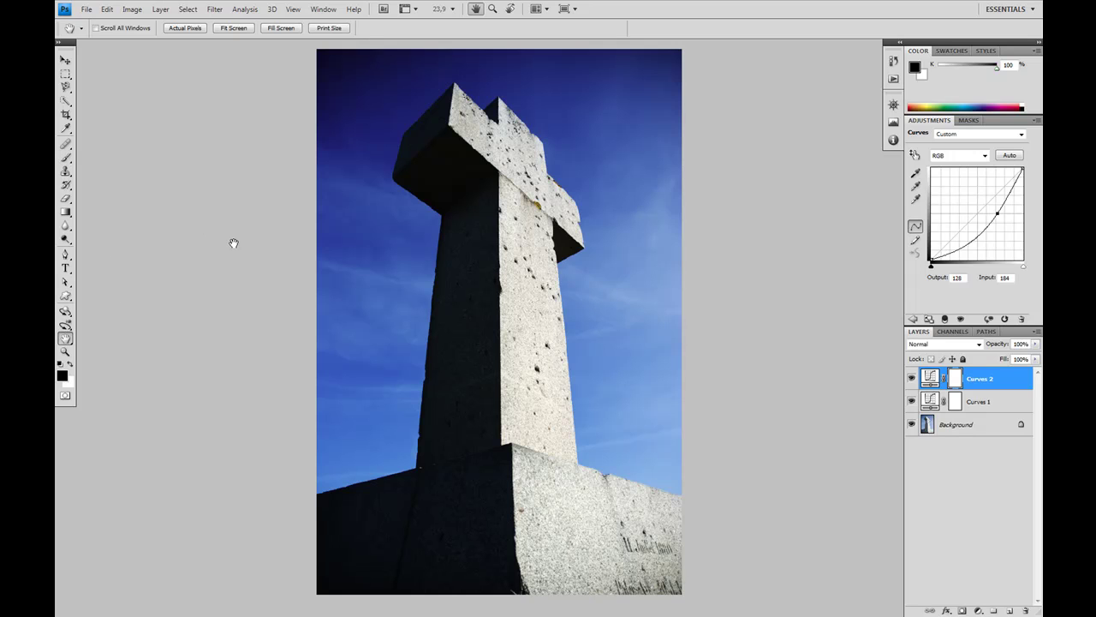
Set up the Brush tool with a 174 px diameter and 100% opacity
key(b)
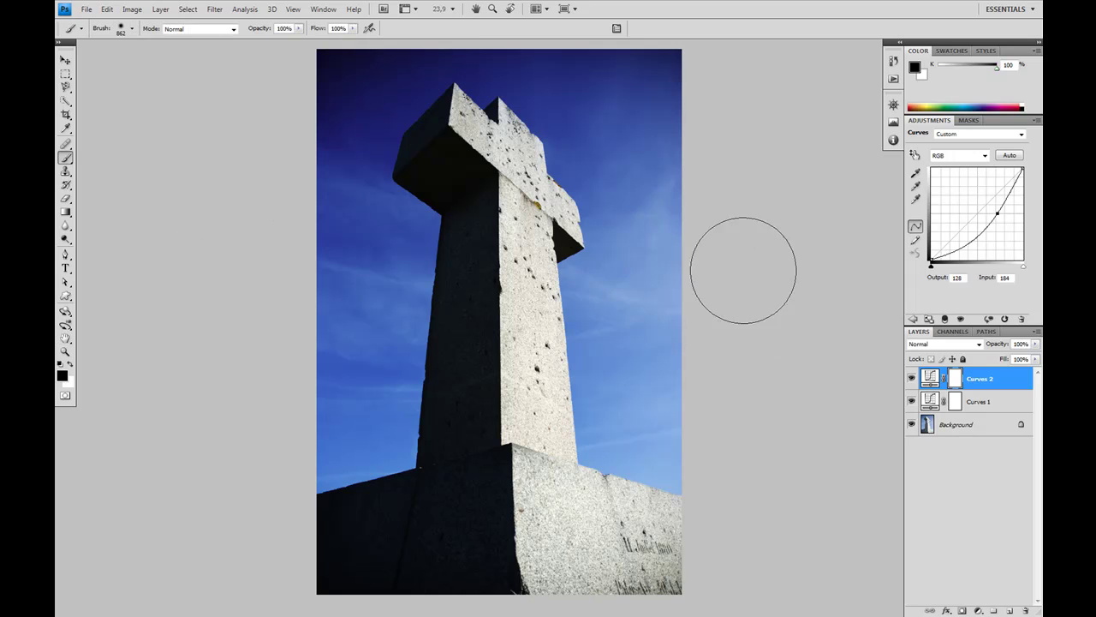
right_click(618, 293)
mouse_move(703, 321)
mouse_down()
mouse_move(656, 321)
mouse_move(666, 326)
mouse_up()
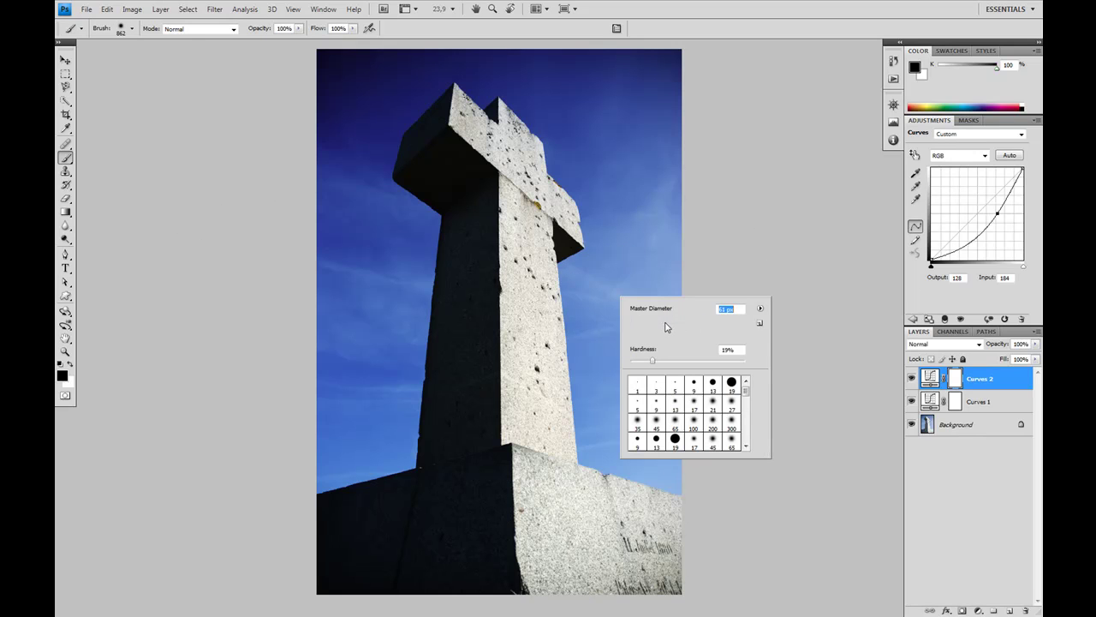
click(298, 29)
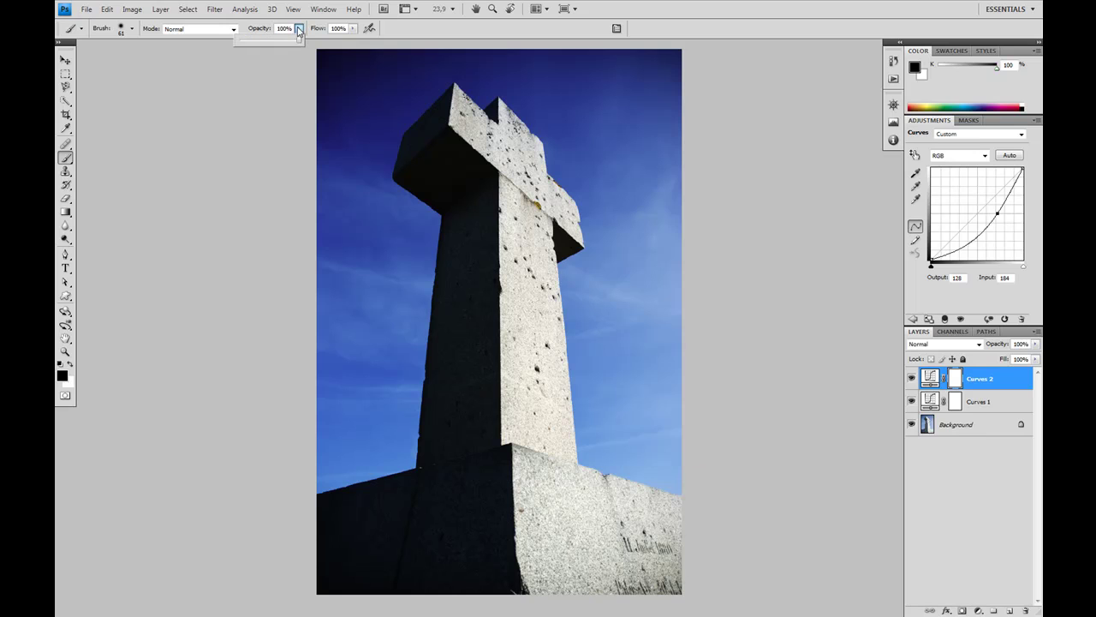
click(309, 36)
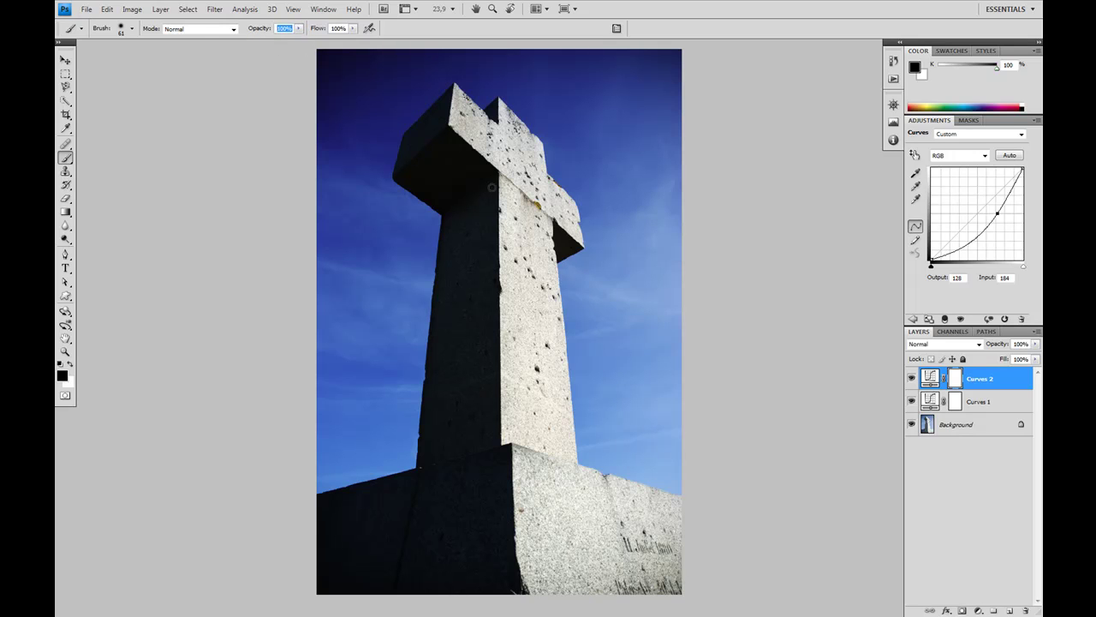
right_click(514, 196)
click(578, 217)
key(Return)
Invert the second Curves layer's mask and paint white over the sunlit front faces of the cross and its base
key(ctrl+i)
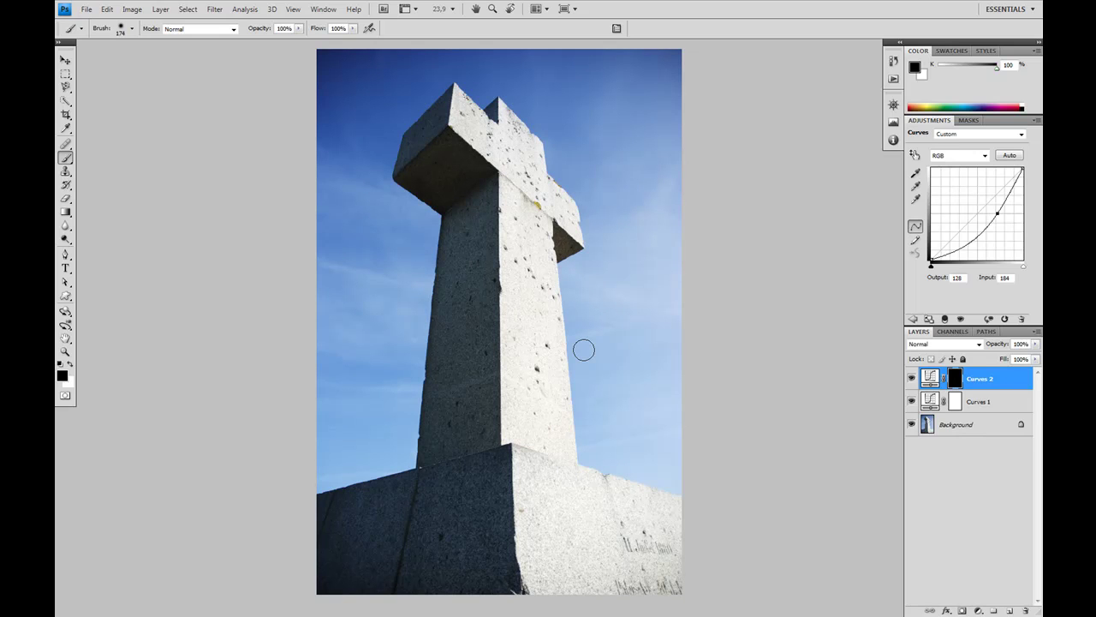
click(70, 364)
mouse_move(519, 255)
mouse_down()
mouse_move(522, 293)
mouse_move(508, 169)
mouse_move(519, 439)
mouse_move(515, 431)
mouse_move(532, 336)
mouse_move(526, 457)
mouse_move(535, 292)
mouse_move(553, 444)
mouse_move(540, 370)
mouse_move(557, 545)
mouse_move(534, 467)
mouse_move(527, 512)
mouse_move(528, 456)
mouse_move(544, 583)
mouse_move(533, 545)
mouse_move(532, 562)
mouse_move(553, 597)
mouse_move(602, 611)
mouse_move(623, 563)
mouse_move(686, 598)
mouse_move(637, 591)
mouse_move(603, 553)
mouse_move(627, 539)
mouse_move(632, 515)
mouse_move(568, 475)
mouse_move(686, 511)
mouse_move(688, 545)
mouse_up()
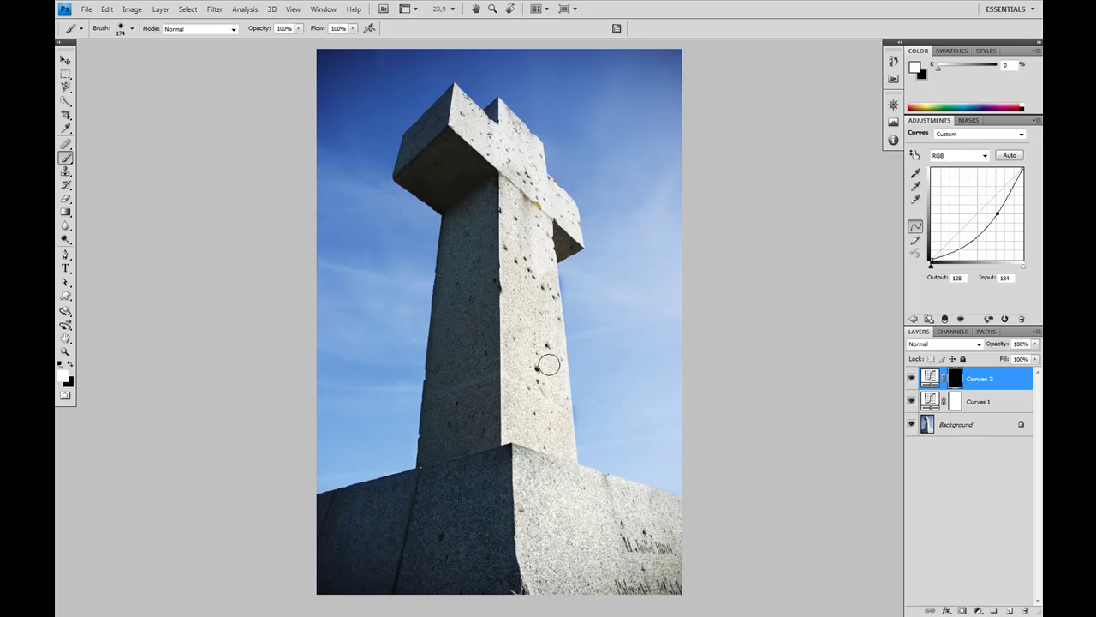
drag(549, 365, 568, 417)
mouse_move(550, 202)
mouse_down()
mouse_move(486, 164)
mouse_move(505, 165)
mouse_move(457, 101)
mouse_move(511, 142)
mouse_move(508, 114)
mouse_move(530, 157)
mouse_move(535, 146)
mouse_move(538, 185)
mouse_move(574, 228)
mouse_up()
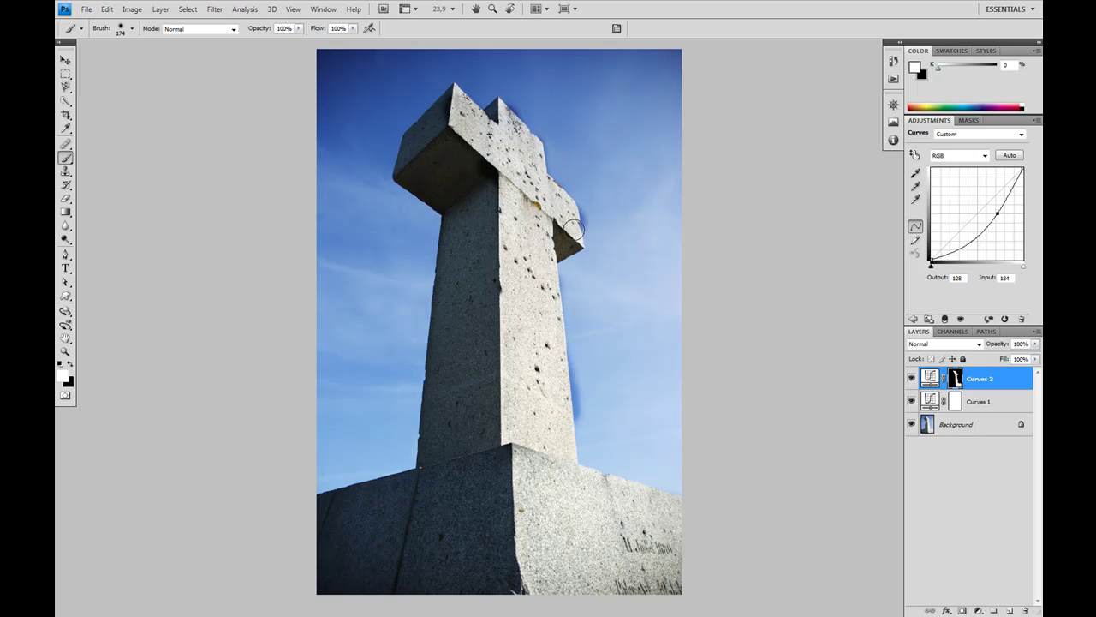
Paint black on the mask to remove the dark spill from the sky beside the shaft's sunlit edge
key(x)
key(ctrl+plus)
key(ctrl+plus)
key(ctrl+plus)
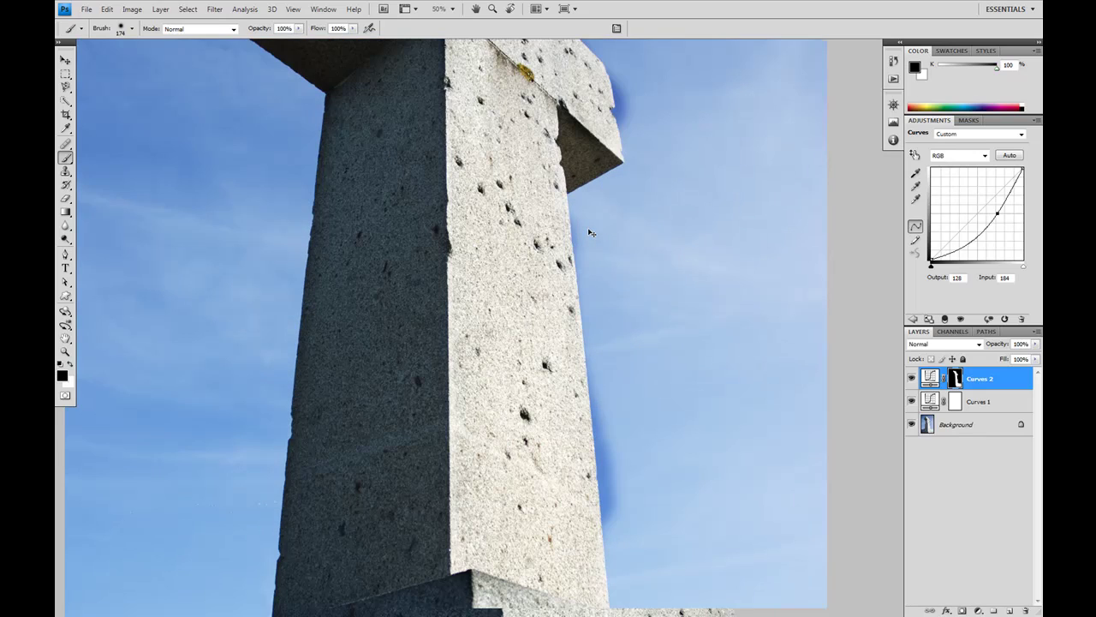
drag(589, 230, 461, 172)
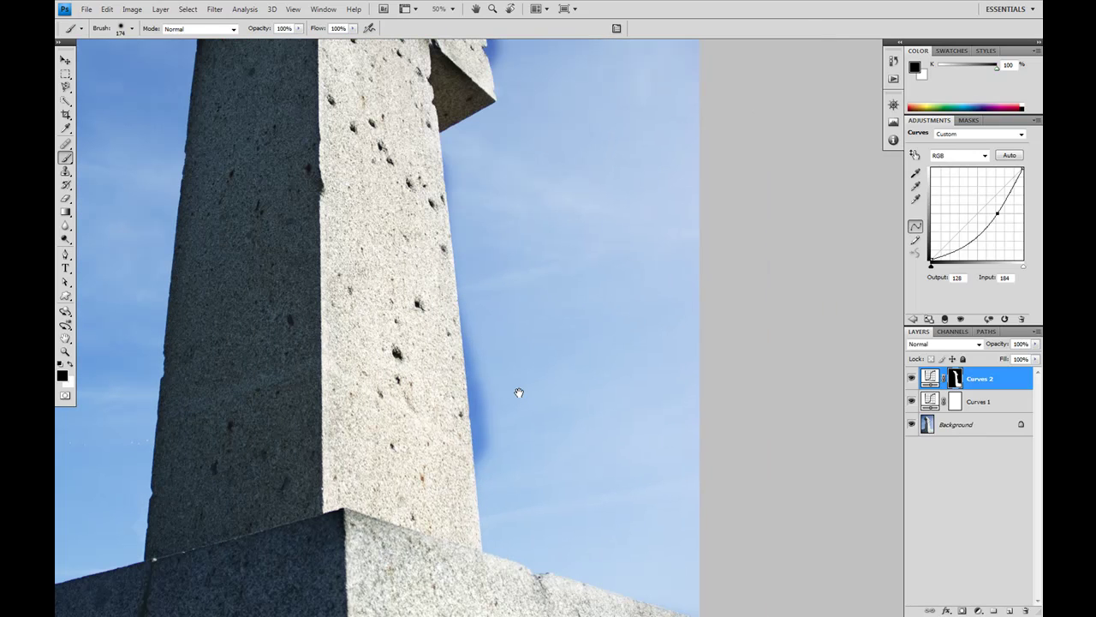
drag(495, 333, 496, 463)
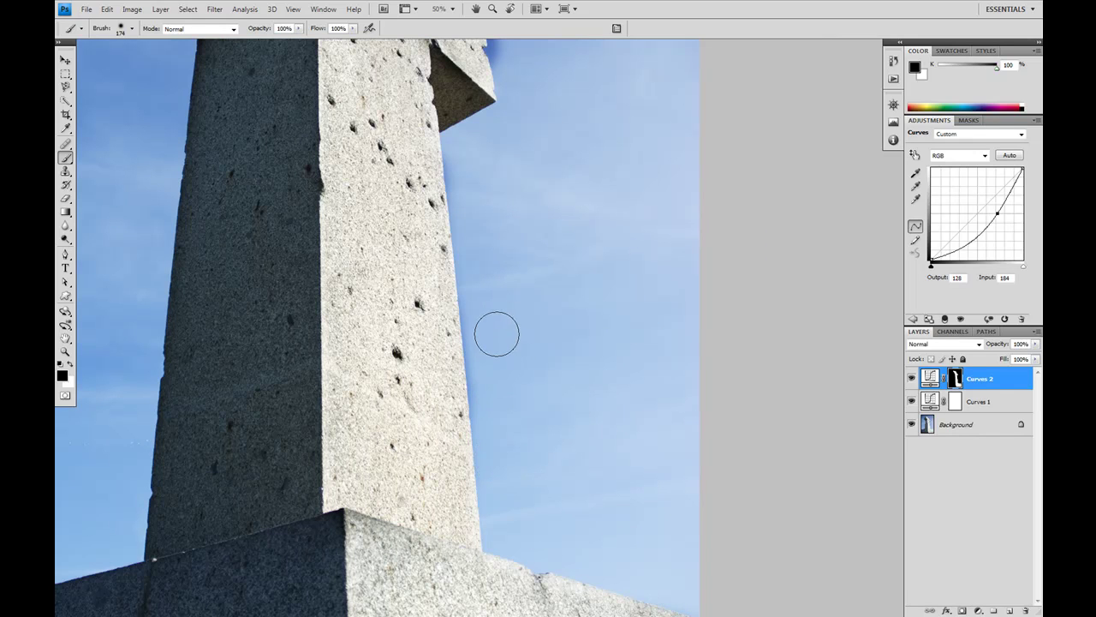
drag(484, 326, 496, 420)
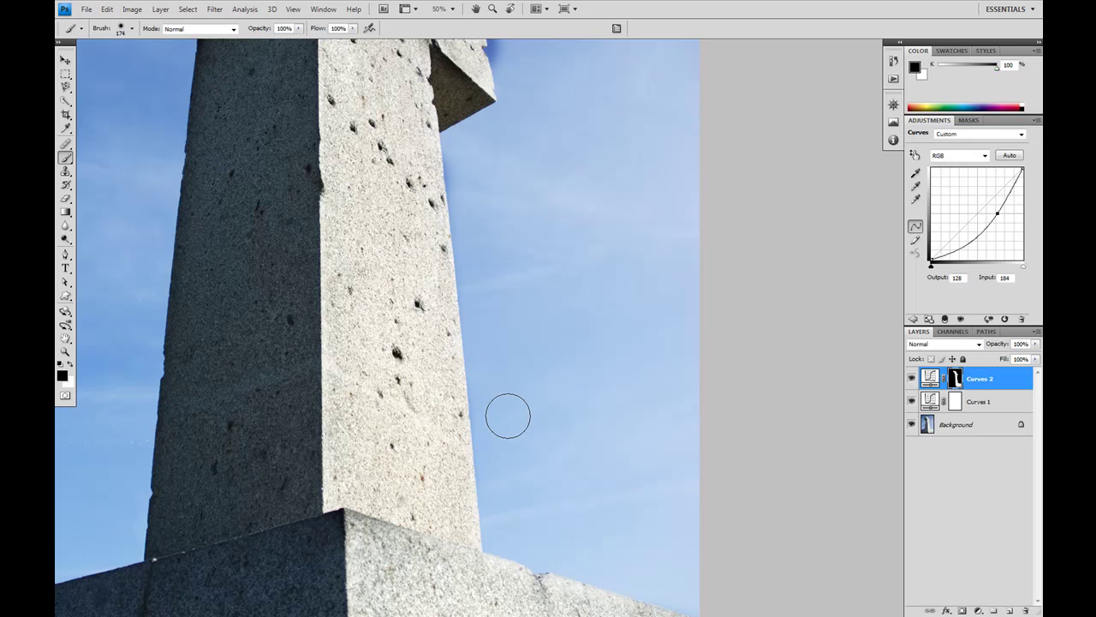
Show the mask as a red overlay and paint white over the missed patch on the front of the crossbeam
scroll(453, 249, up, 3)
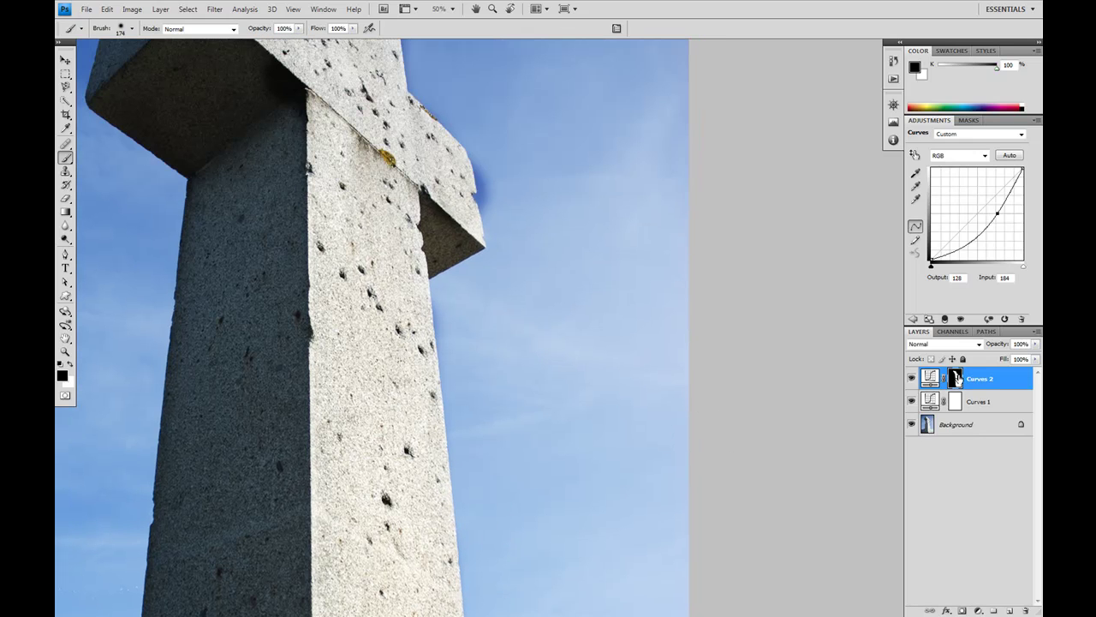
alt+shift+click(956, 378)
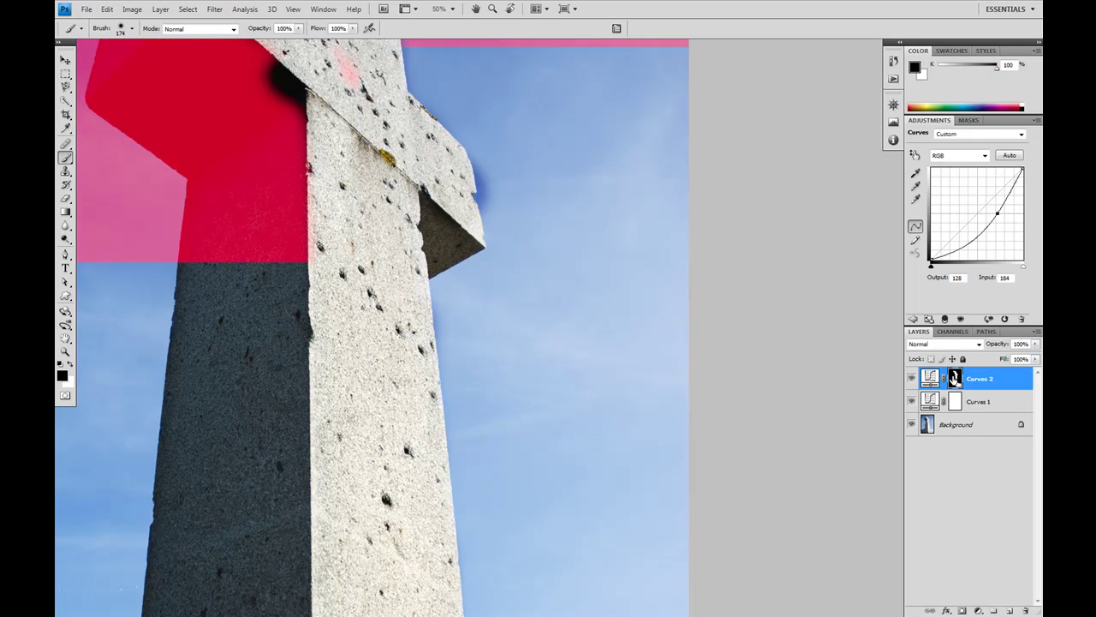
drag(382, 273, 379, 408)
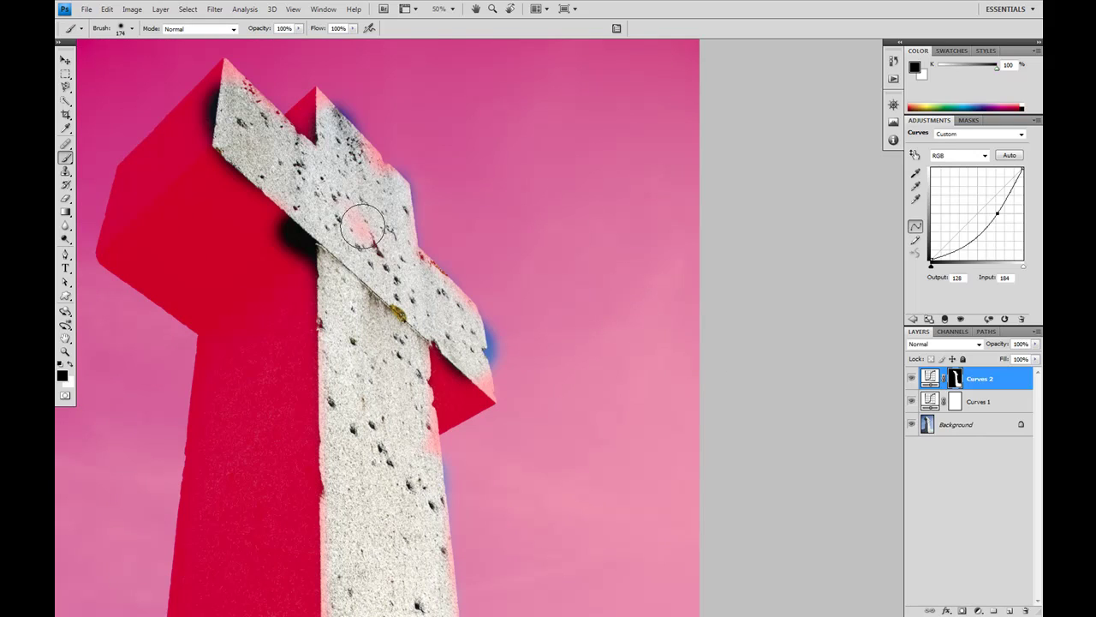
drag(359, 219, 374, 228)
key(x)
mouse_move(373, 181)
mouse_down()
mouse_move(347, 160)
mouse_move(358, 182)
mouse_move(377, 103)
mouse_up()
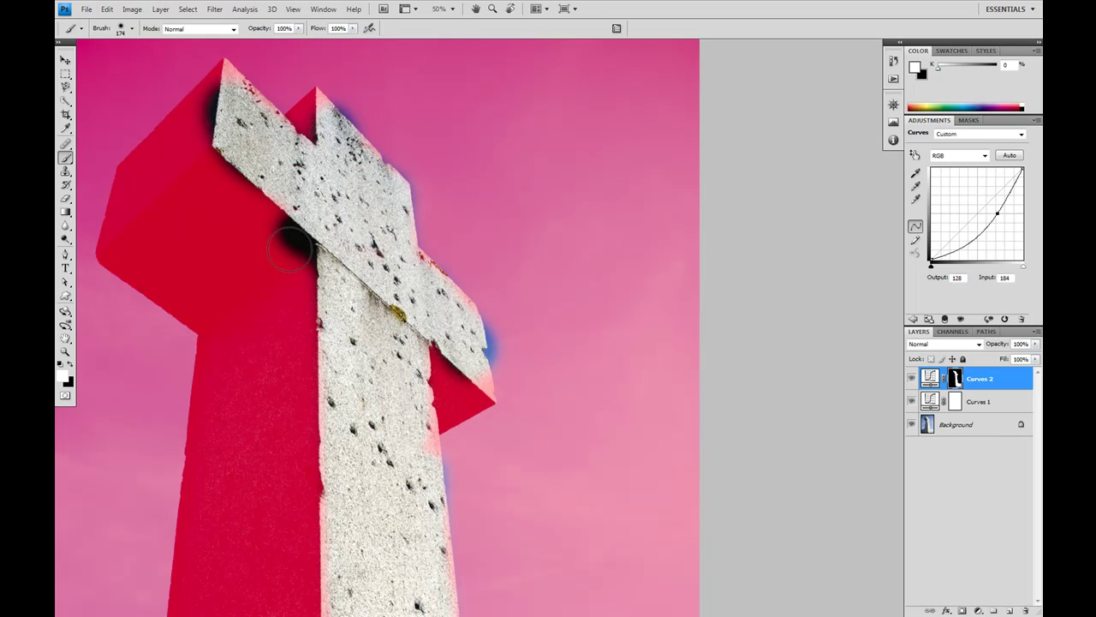
Reduce the brush to 75 px and paint black on the mask to clean the spill around the edges of the cross's head
right_click(291, 249)
drag(372, 274, 348, 276)
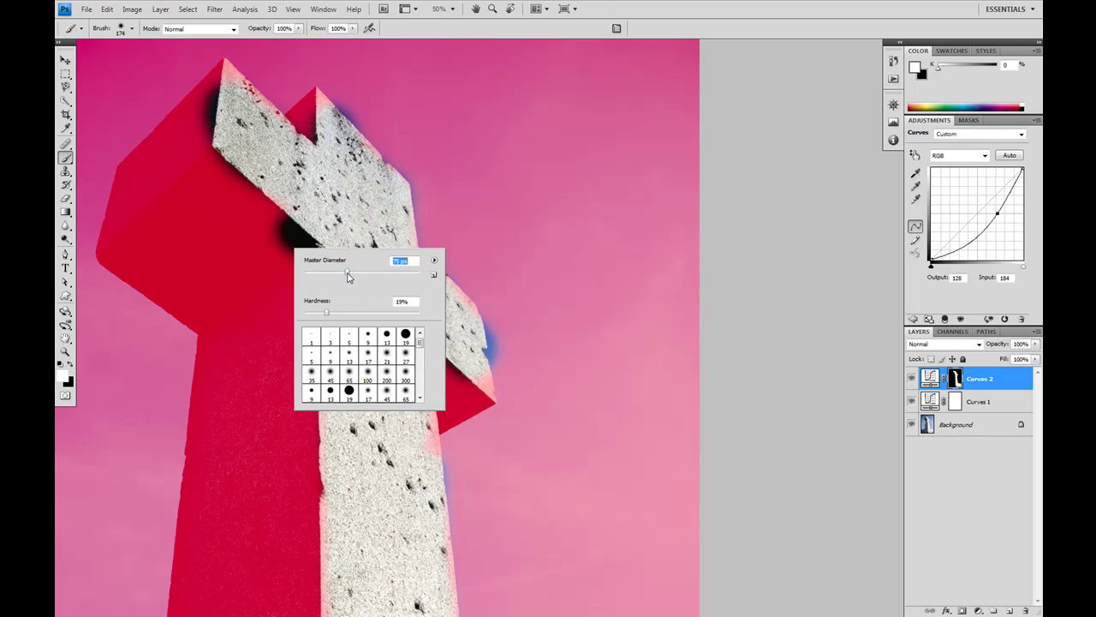
key(Return)
key(x)
click(296, 242)
drag(267, 221, 282, 227)
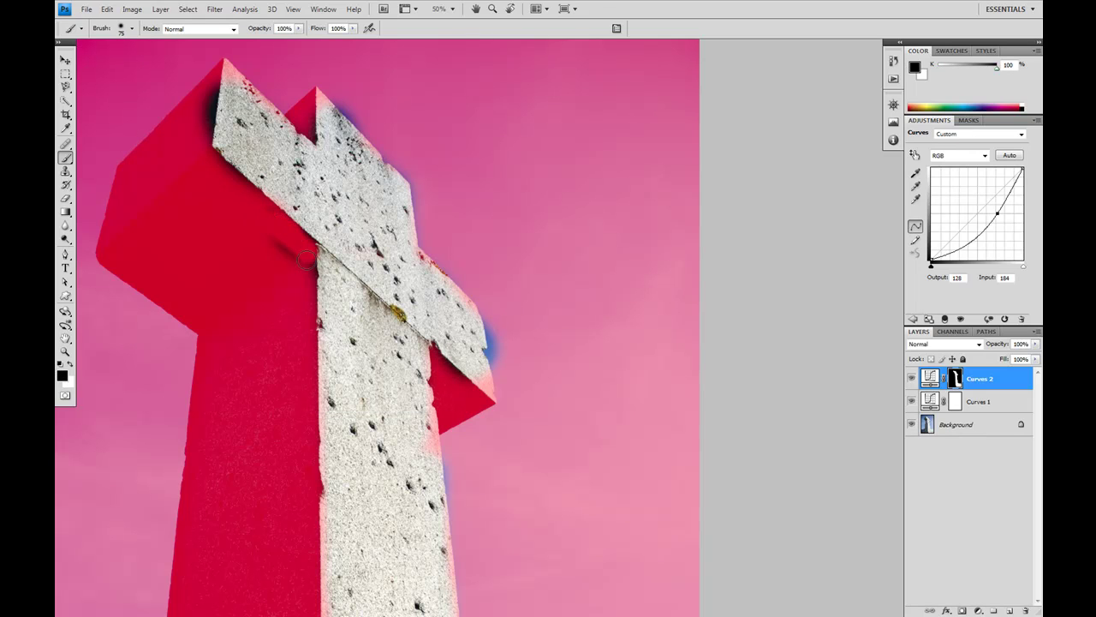
mouse_move(287, 250)
mouse_down()
mouse_move(218, 164)
mouse_move(251, 200)
mouse_move(202, 106)
mouse_up()
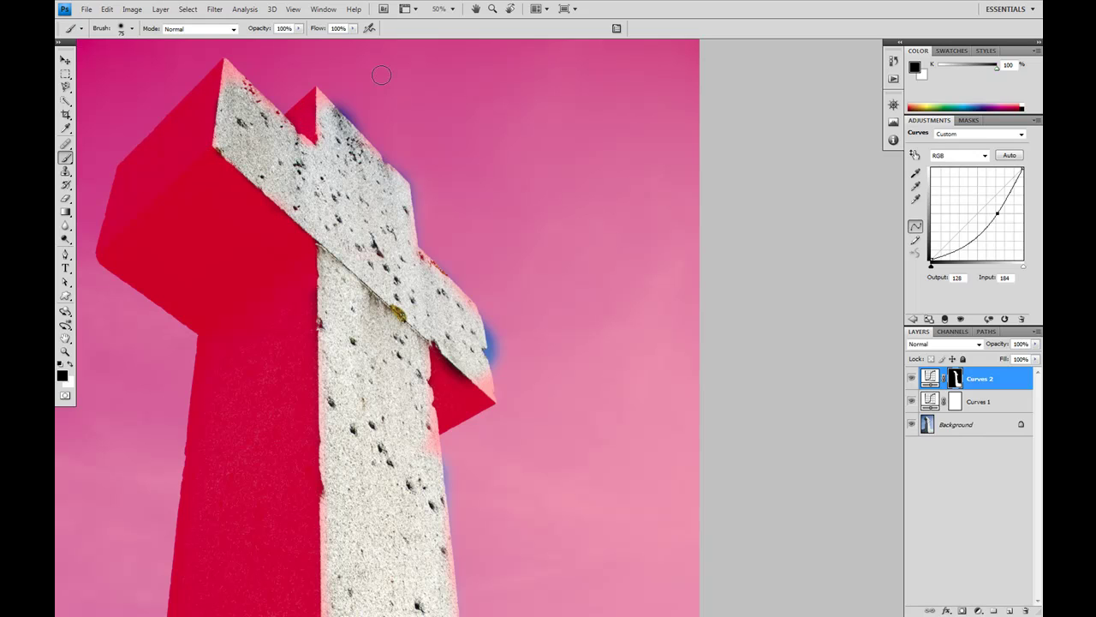
mouse_move(340, 95)
mouse_down()
mouse_move(423, 177)
mouse_move(381, 150)
mouse_move(436, 186)
mouse_move(417, 185)
mouse_up()
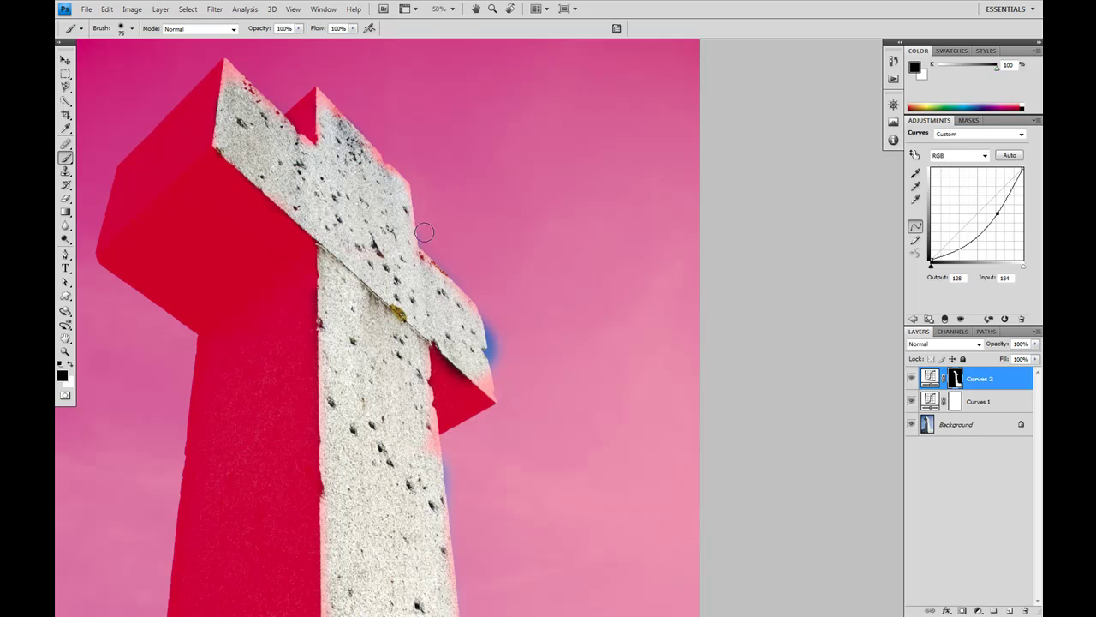
mouse_move(494, 299)
mouse_down()
mouse_move(497, 357)
mouse_move(493, 306)
mouse_move(494, 357)
mouse_move(442, 380)
mouse_up()
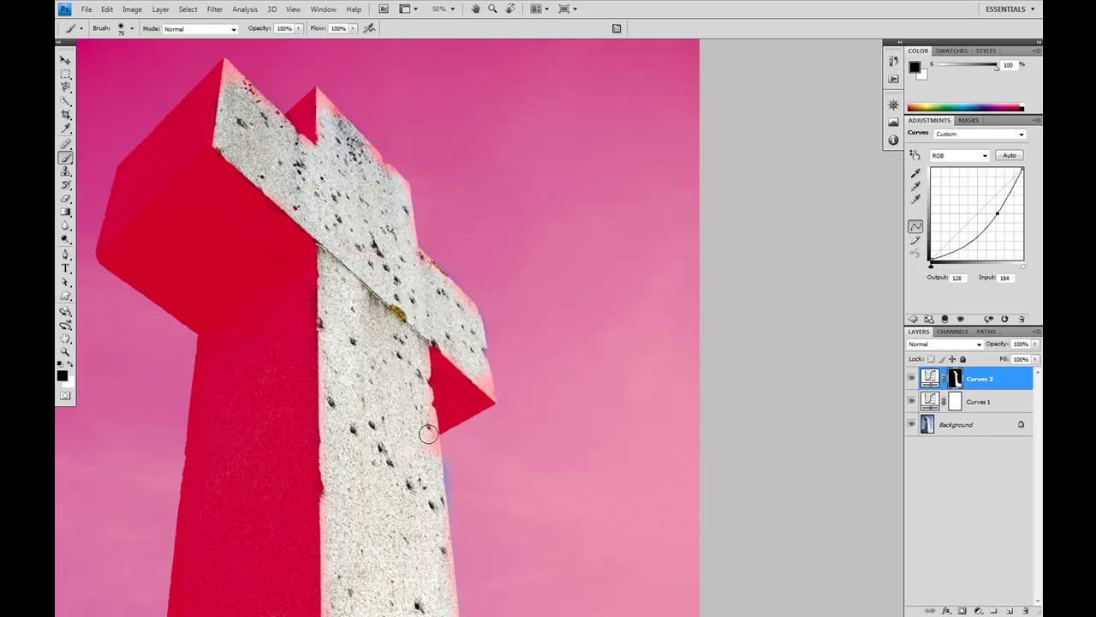
Paint white on the mask over missed spots along the shaft's edge and on the base's sunlit face, and hide the overlay
key(x)
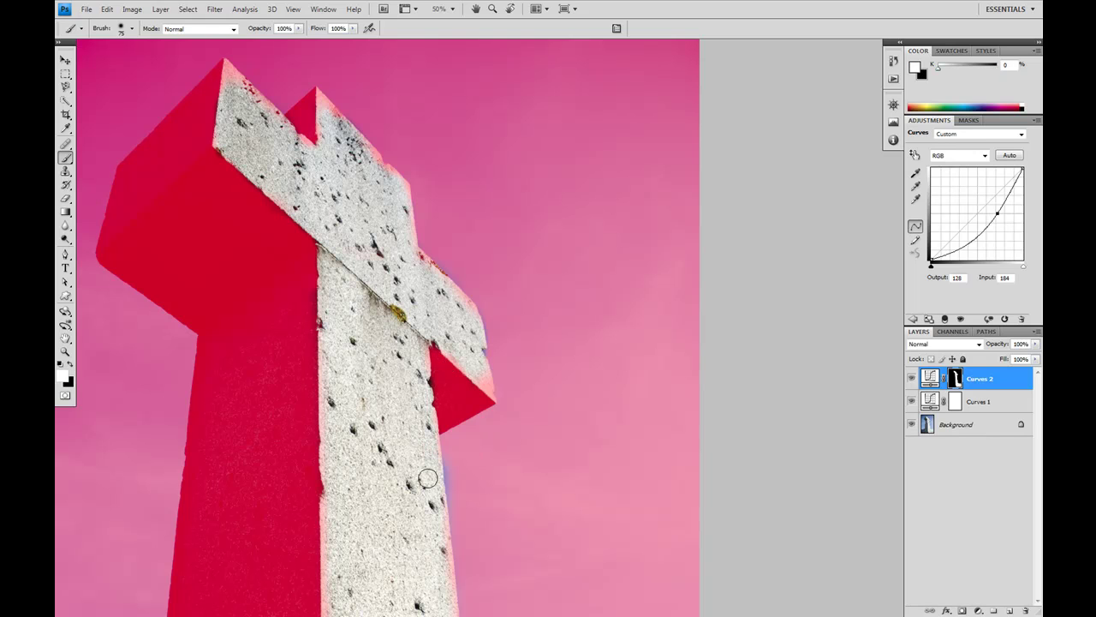
drag(427, 478, 416, 313)
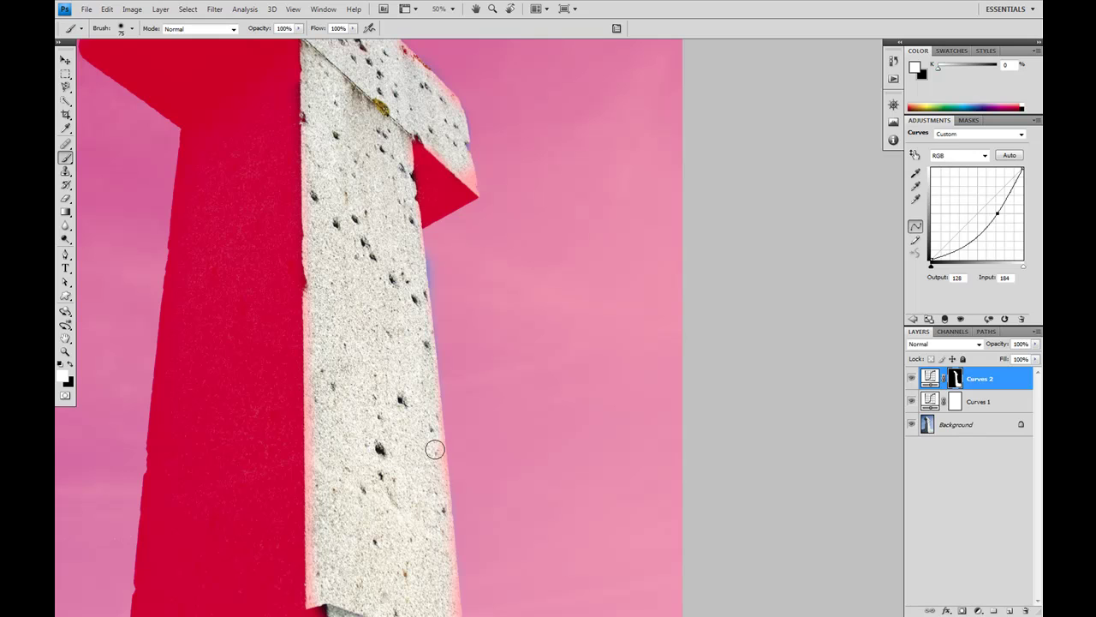
drag(435, 466, 427, 272)
mouse_move(436, 326)
mouse_down()
mouse_move(445, 363)
mouse_move(602, 403)
mouse_move(450, 356)
mouse_move(566, 444)
mouse_move(513, 420)
mouse_move(459, 467)
mouse_up()
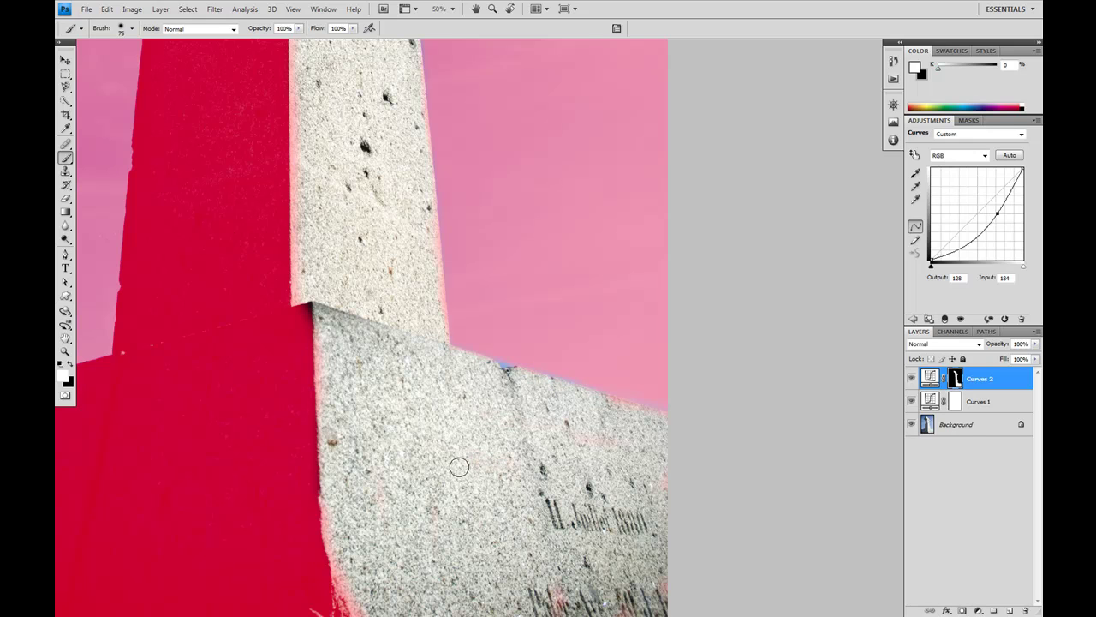
scroll(393, 496, down, 3)
mouse_move(493, 335)
mouse_down()
mouse_move(448, 296)
mouse_move(406, 290)
mouse_move(536, 305)
mouse_move(581, 357)
mouse_move(585, 492)
mouse_move(559, 464)
mouse_move(449, 466)
mouse_move(542, 481)
mouse_move(281, 454)
mouse_move(259, 412)
mouse_move(288, 485)
mouse_move(264, 446)
mouse_move(280, 473)
mouse_up()
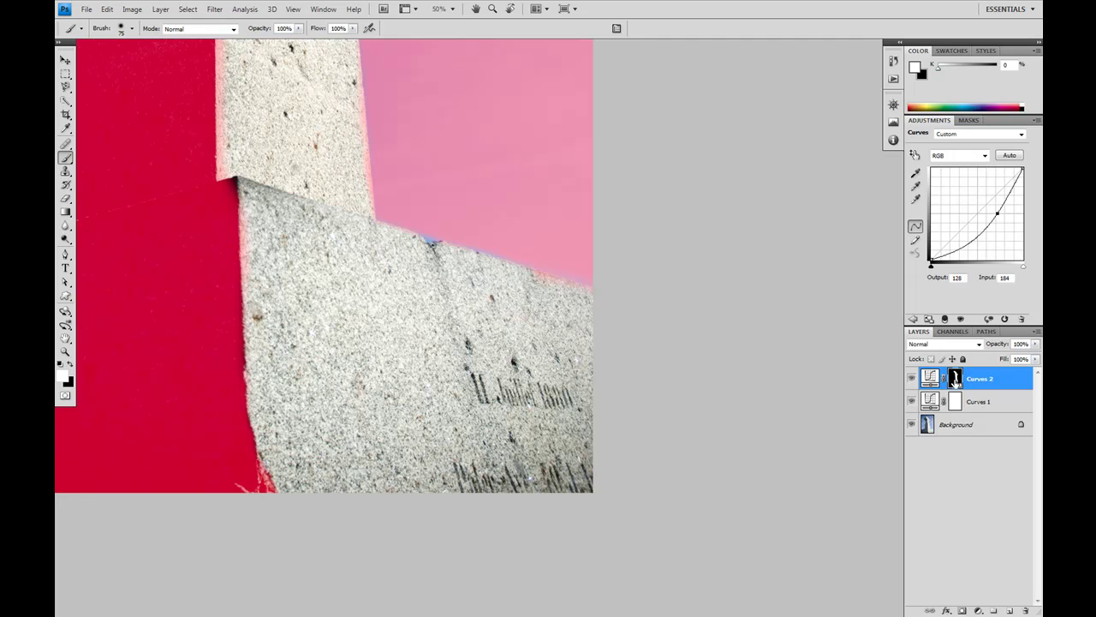
key(backslash)
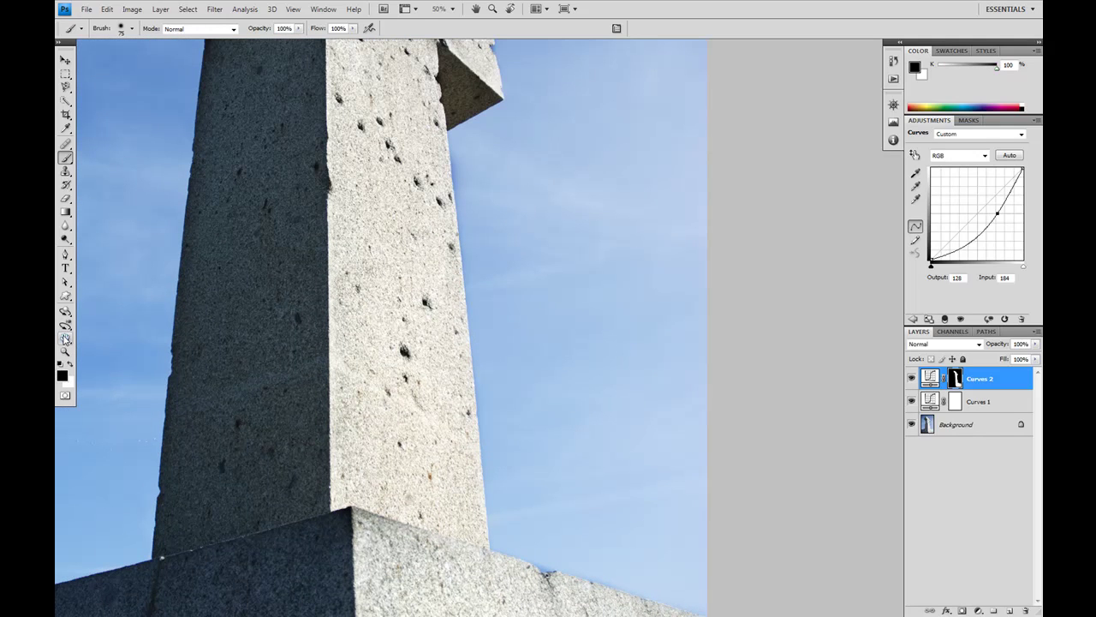
Add another Curves adjustment layer and pull its RGB curve down to input 117, output 73 to darken the photo
double_click(65, 340)
drag(496, 377, 435, 362)
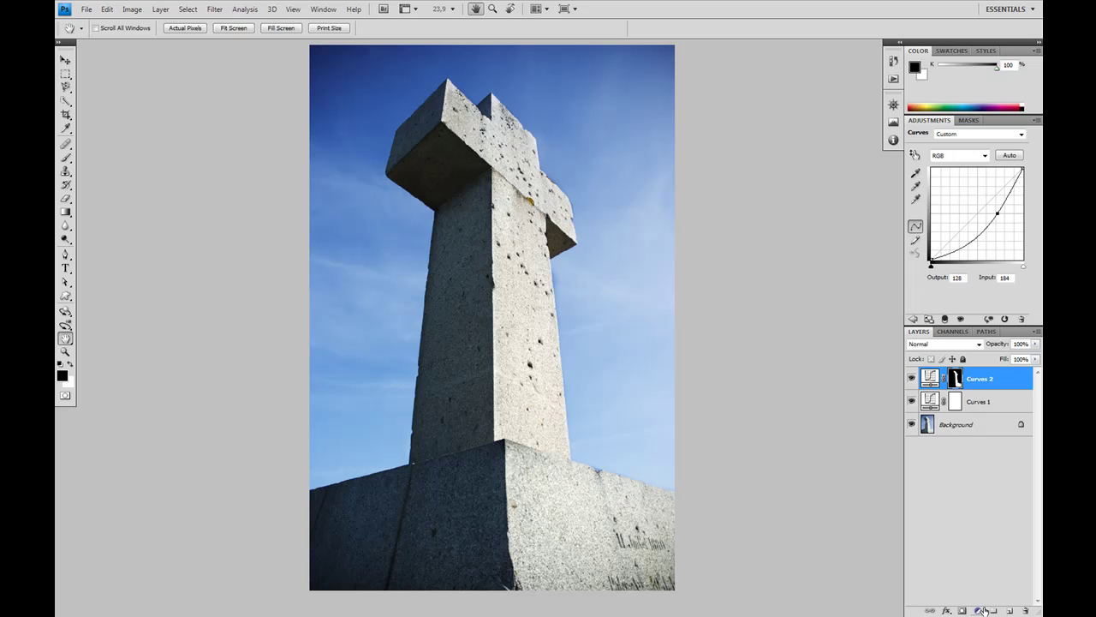
click(978, 610)
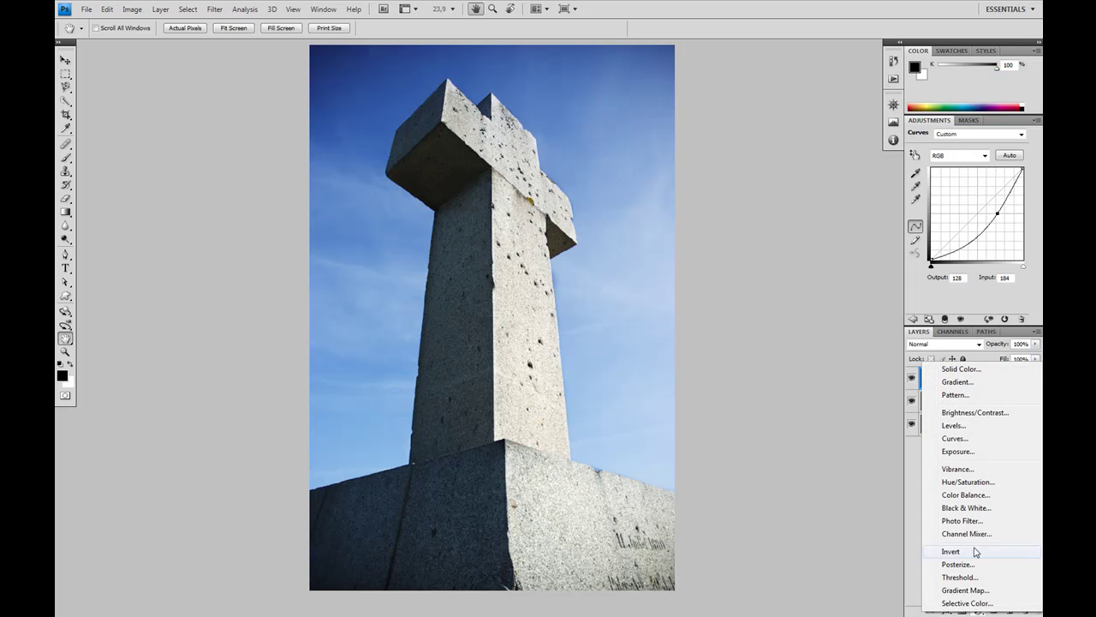
click(955, 440)
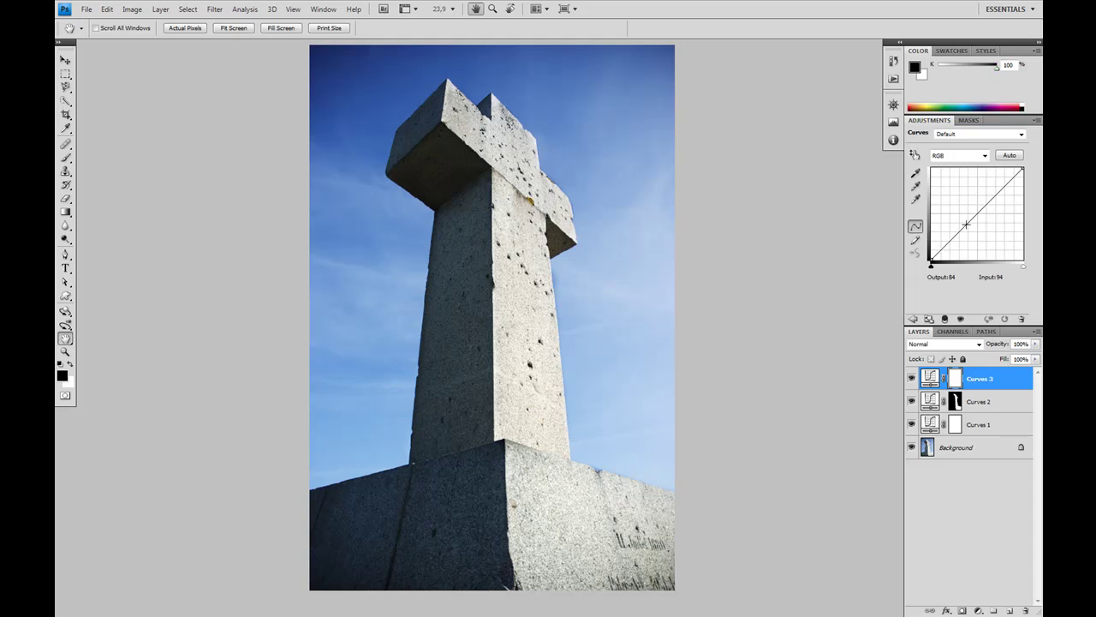
drag(966, 224, 972, 232)
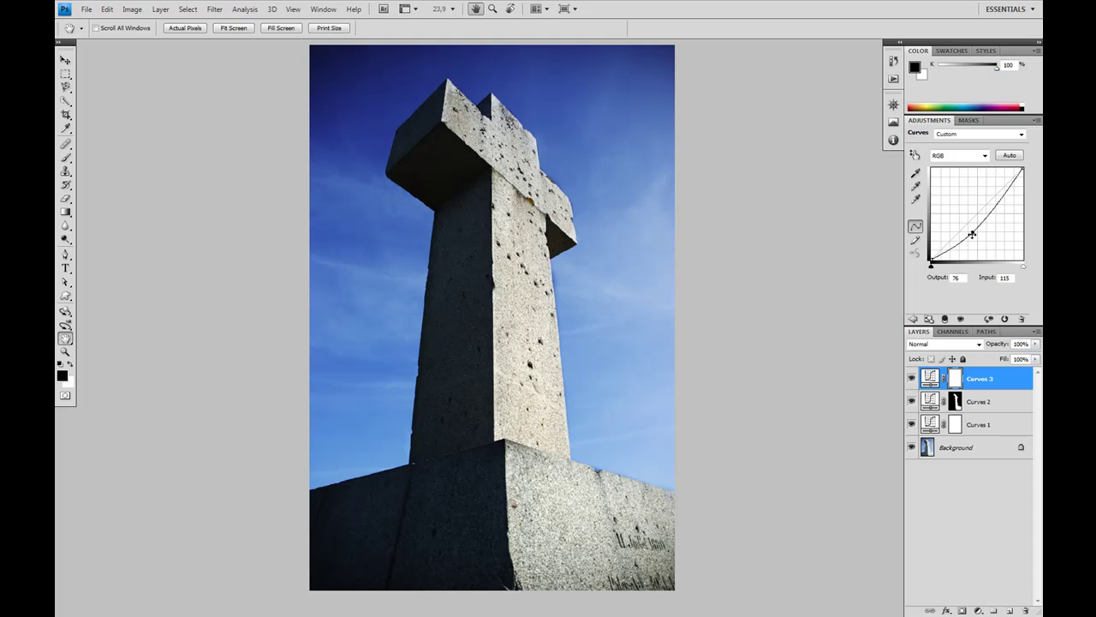
drag(972, 232, 973, 233)
Invert the new Curves layer's mask to black and enlarge the brush to 666 px
mouse_move(954, 380)
mouse_down()
mouse_move(956, 392)
mouse_move(955, 382)
mouse_up()
key(ctrl+i)
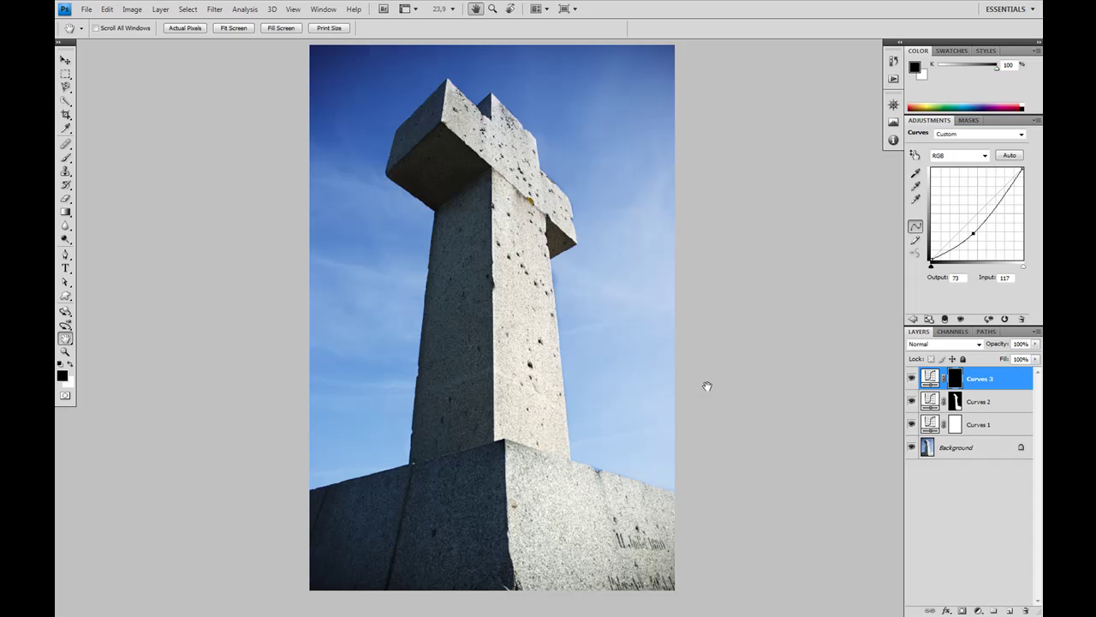
click(66, 159)
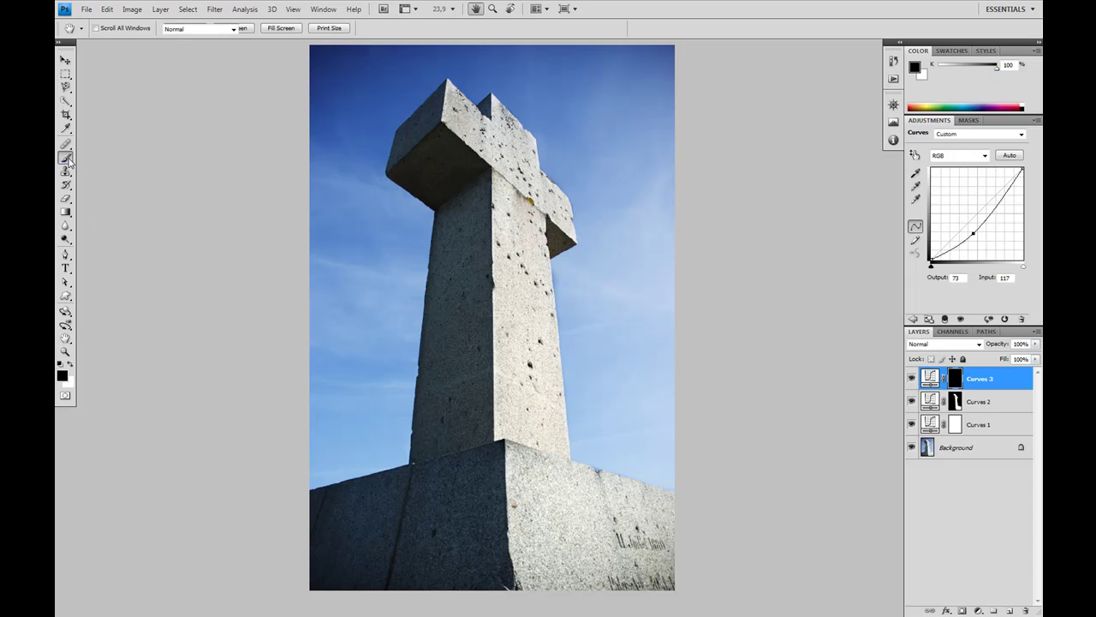
right_click(357, 310)
drag(419, 334, 487, 339)
key(Return)
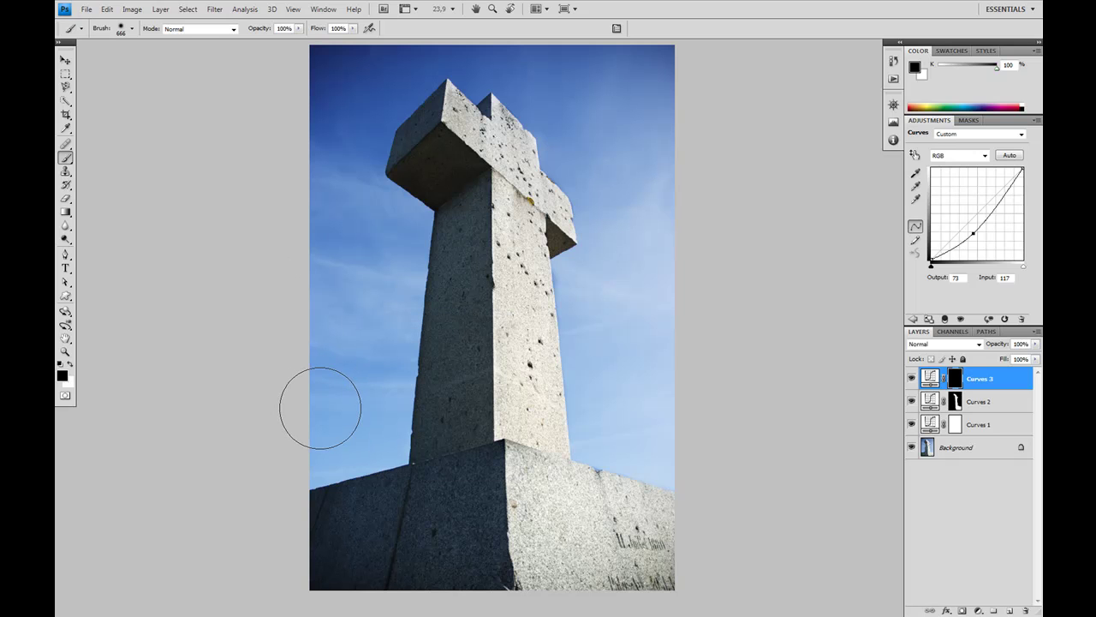
Paint white on the mask over the sky around the cross, and black back along the shaft's shaded edge
key(x)
mouse_move(320, 408)
mouse_down()
mouse_move(312, 447)
mouse_move(349, 383)
mouse_move(330, 429)
mouse_move(353, 323)
mouse_move(338, 307)
mouse_move(330, 362)
mouse_up()
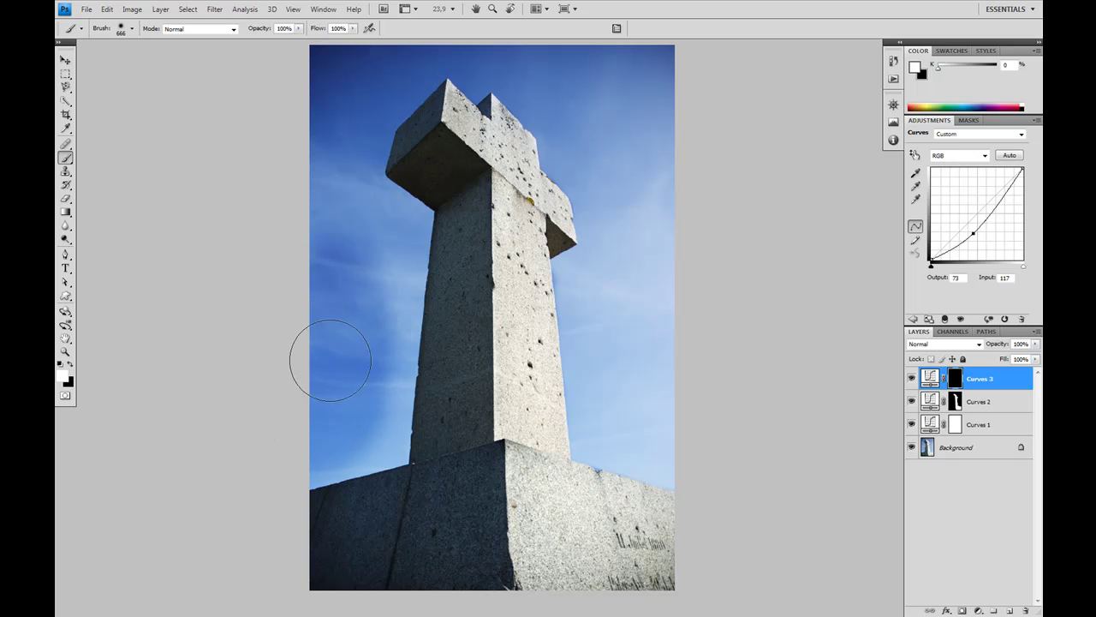
mouse_move(329, 426)
mouse_down()
mouse_move(324, 122)
mouse_move(344, 29)
mouse_move(445, 27)
mouse_move(342, 33)
mouse_move(334, 48)
mouse_move(391, 29)
mouse_move(524, 28)
mouse_move(621, 82)
mouse_move(604, 74)
mouse_move(590, 92)
mouse_move(598, 116)
mouse_move(641, 135)
mouse_move(661, 75)
mouse_move(689, 133)
mouse_move(629, 179)
mouse_move(650, 264)
mouse_move(617, 314)
mouse_move(668, 431)
mouse_move(656, 452)
mouse_move(627, 435)
mouse_move(680, 465)
mouse_up()
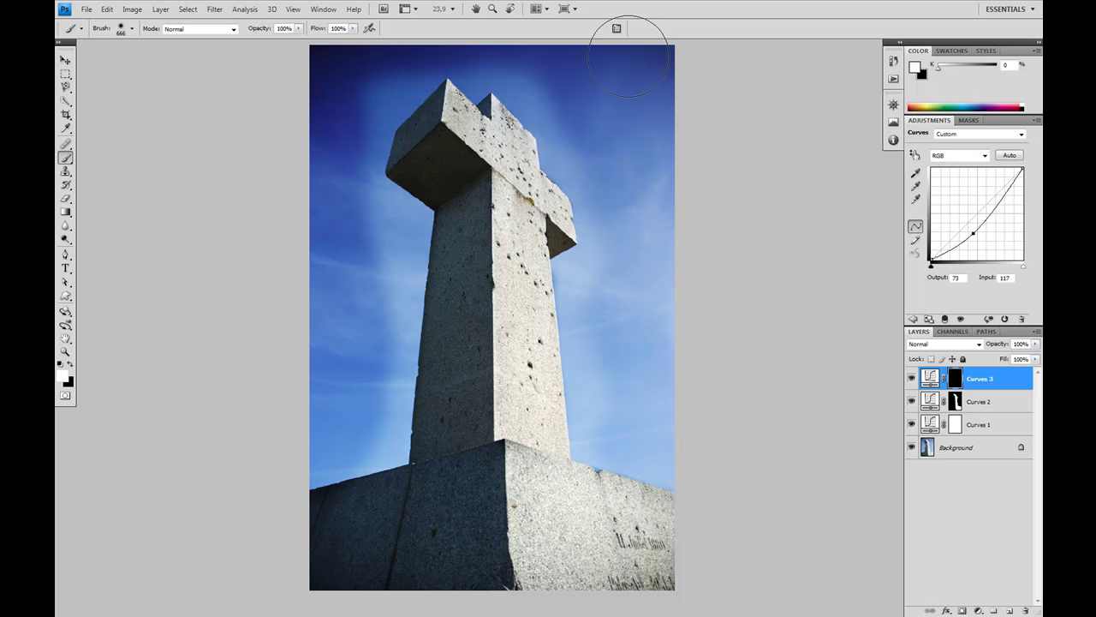
mouse_move(362, 29)
mouse_down()
mouse_move(347, 55)
mouse_move(363, 77)
mouse_move(344, 86)
mouse_move(321, 208)
mouse_move(326, 259)
mouse_move(363, 262)
mouse_up()
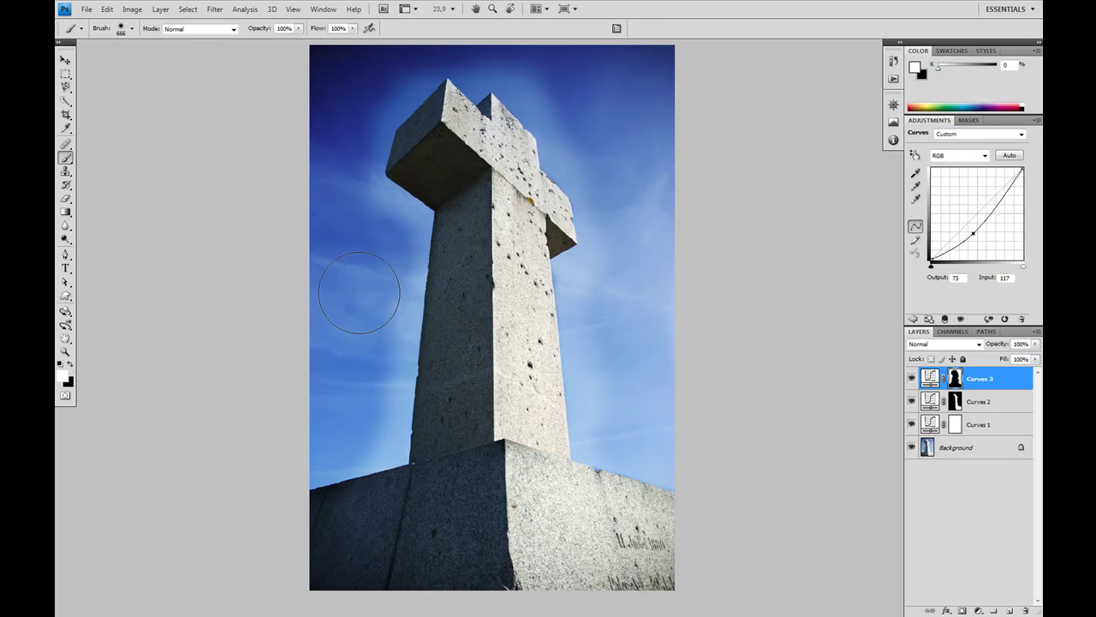
key(x)
mouse_move(458, 231)
mouse_down()
mouse_move(414, 240)
mouse_move(420, 232)
mouse_move(403, 289)
mouse_up()
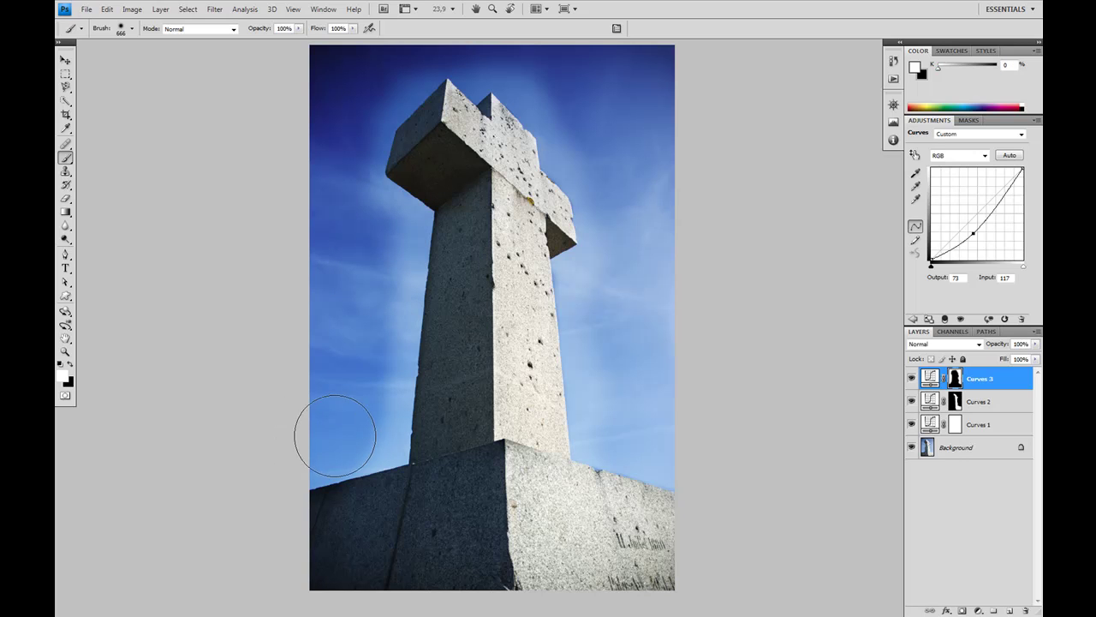
key(x)
Soften the painted sky mask with a large-radius Gaussian Blur, below the preset radius
click(214, 8)
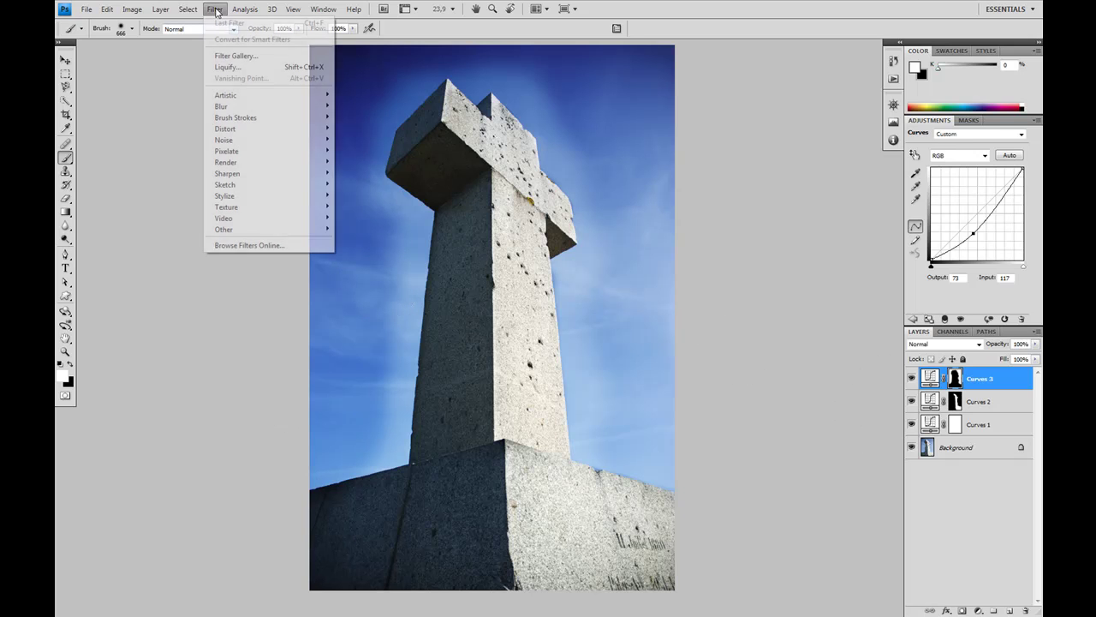
mouse_move(257, 108)
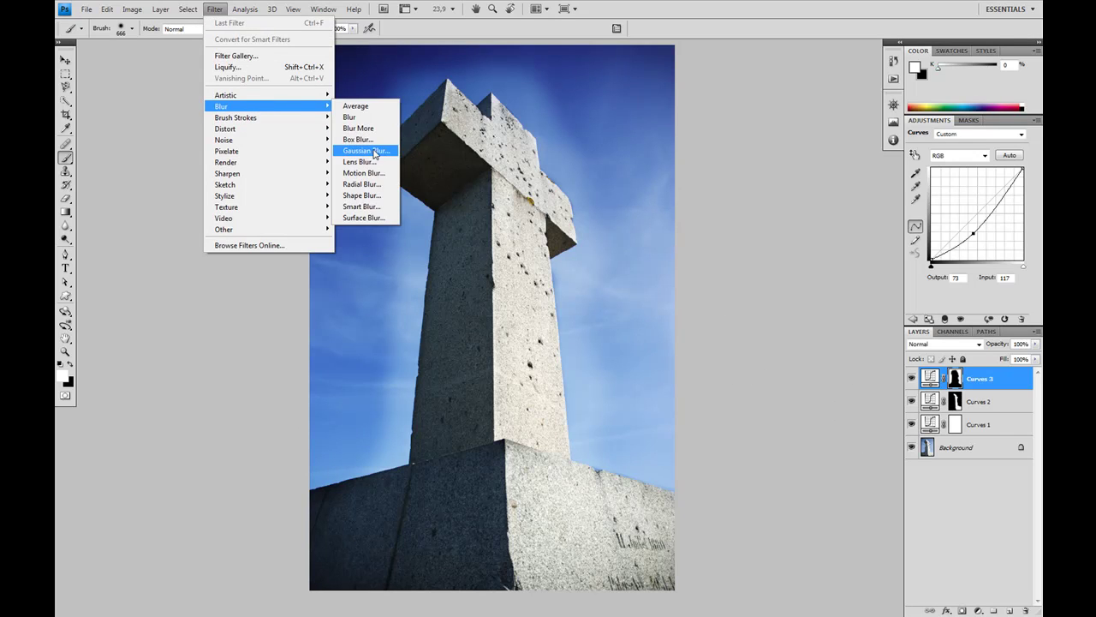
click(366, 150)
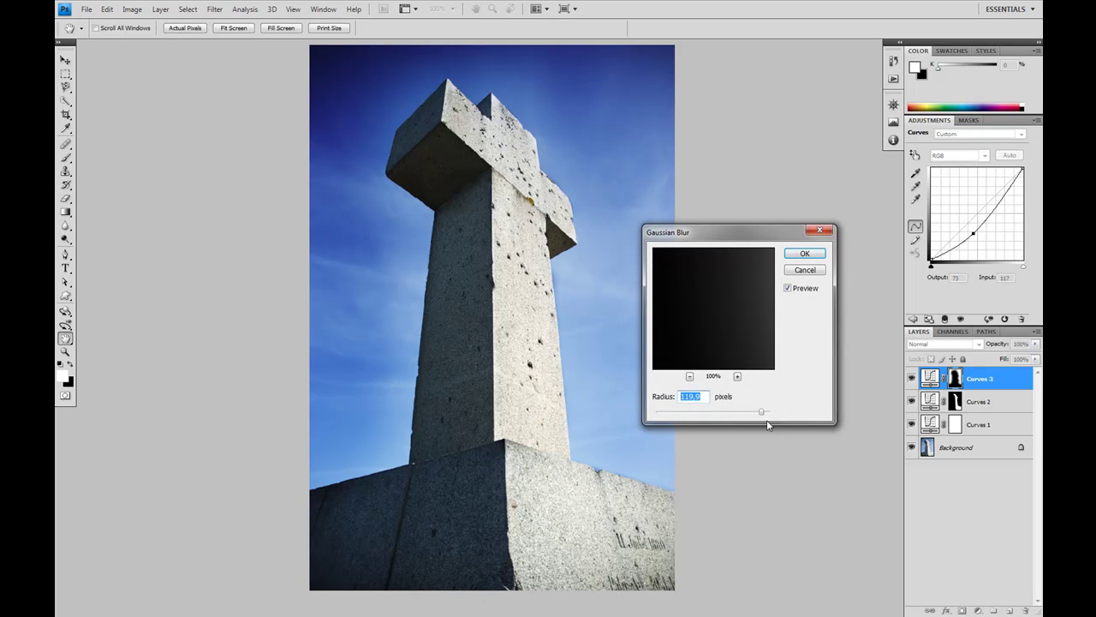
drag(752, 415, 737, 416)
click(805, 253)
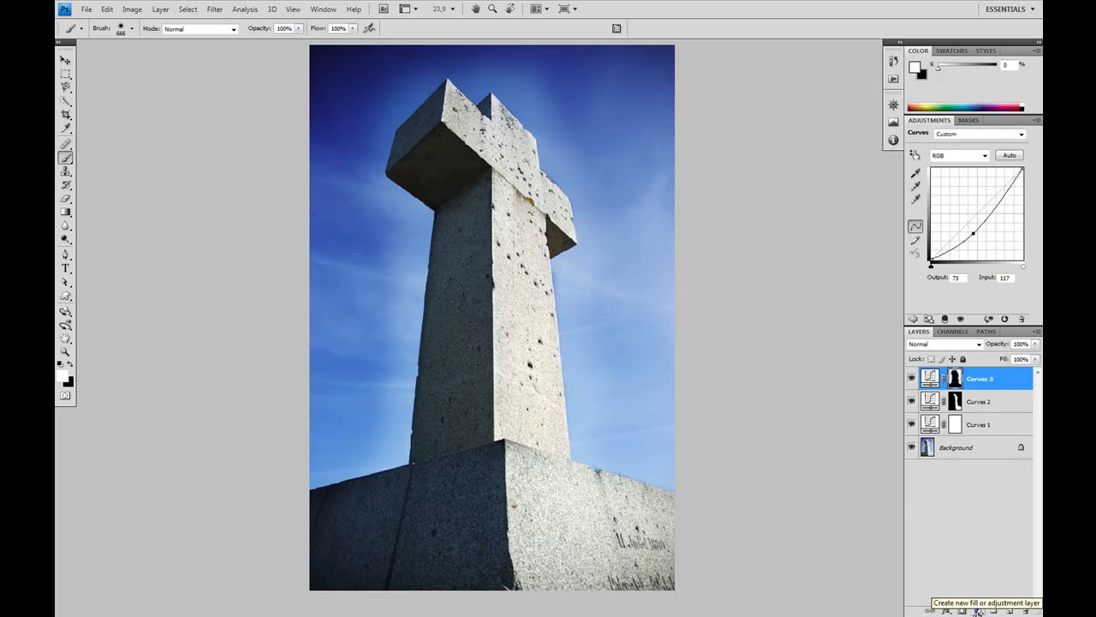
Add a Hue/Saturation adjustment layer with hue -23 and lightness +10
click(978, 610)
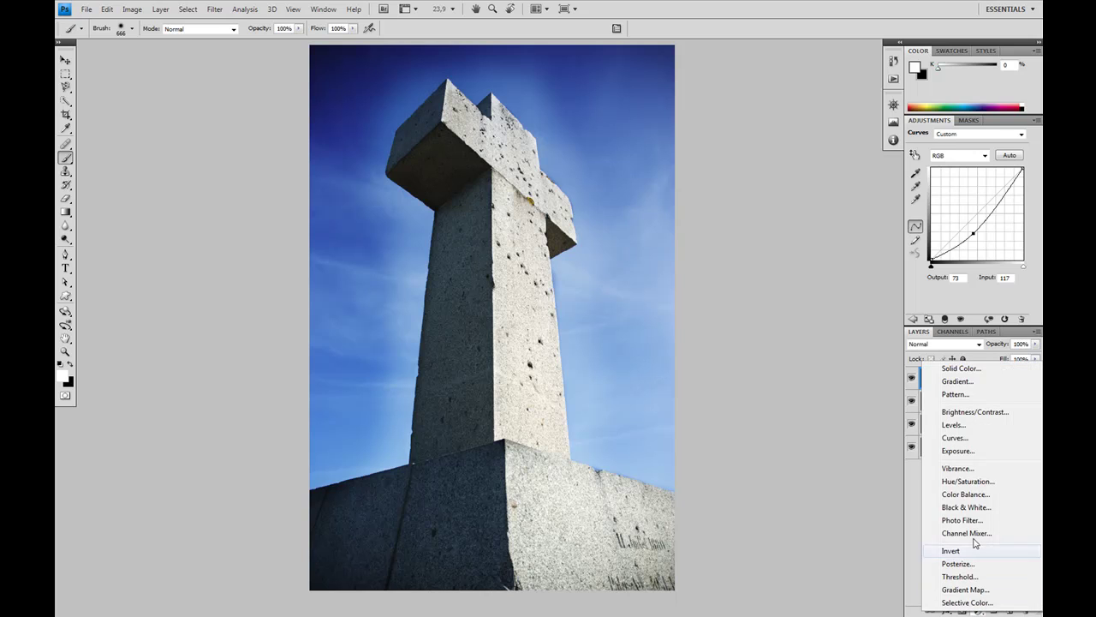
click(954, 484)
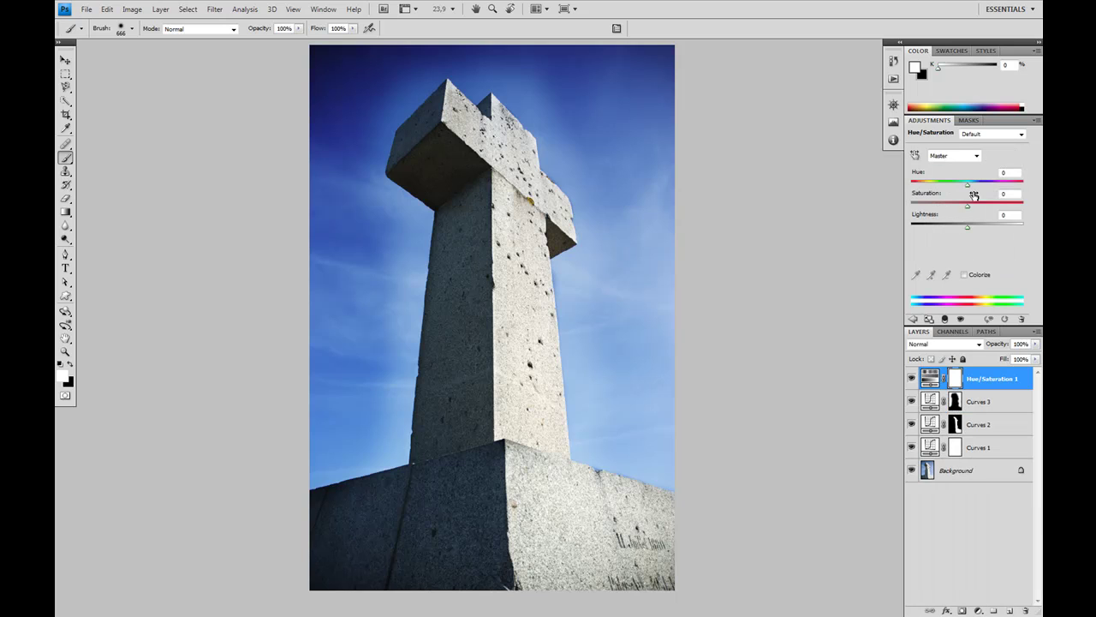
drag(965, 190, 956, 190)
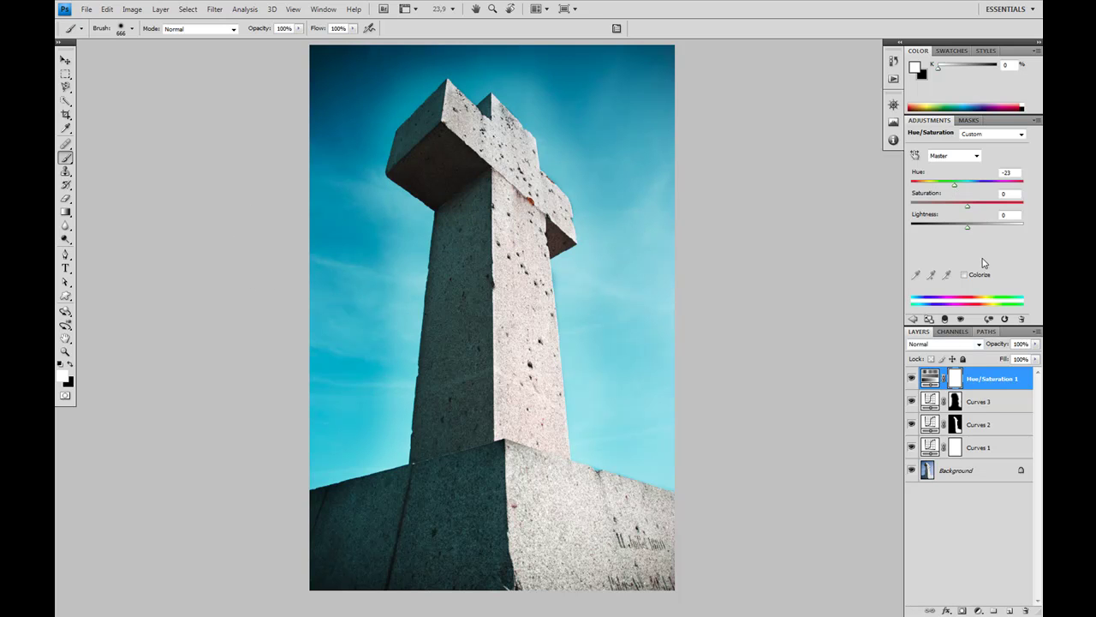
drag(967, 232, 974, 232)
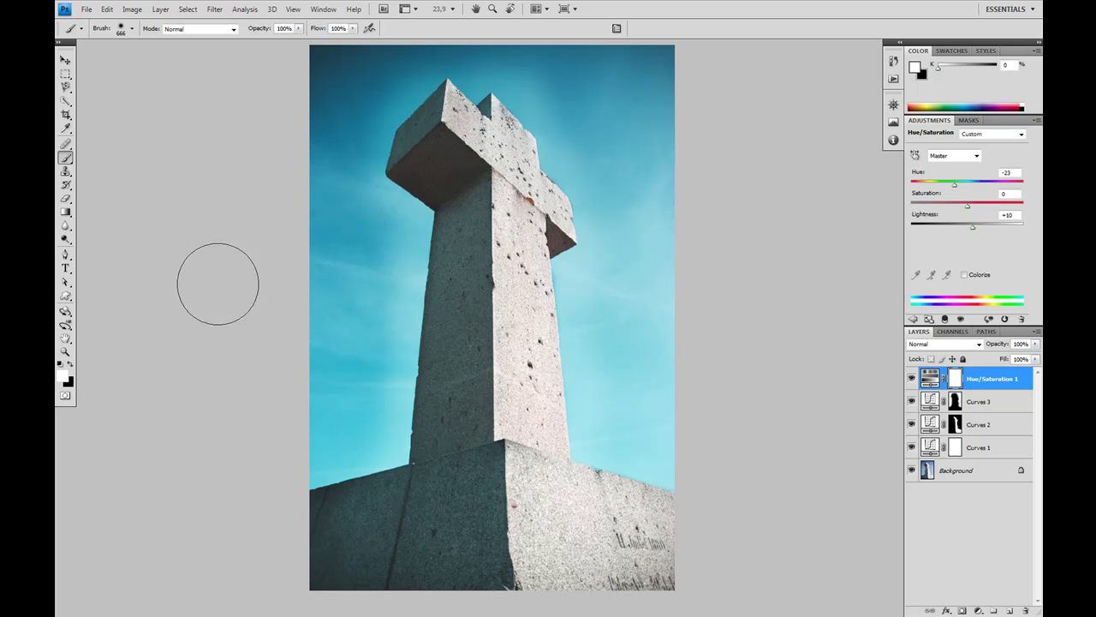
Select the whole stone cross and its base with the Quick Selection tool
click(66, 104)
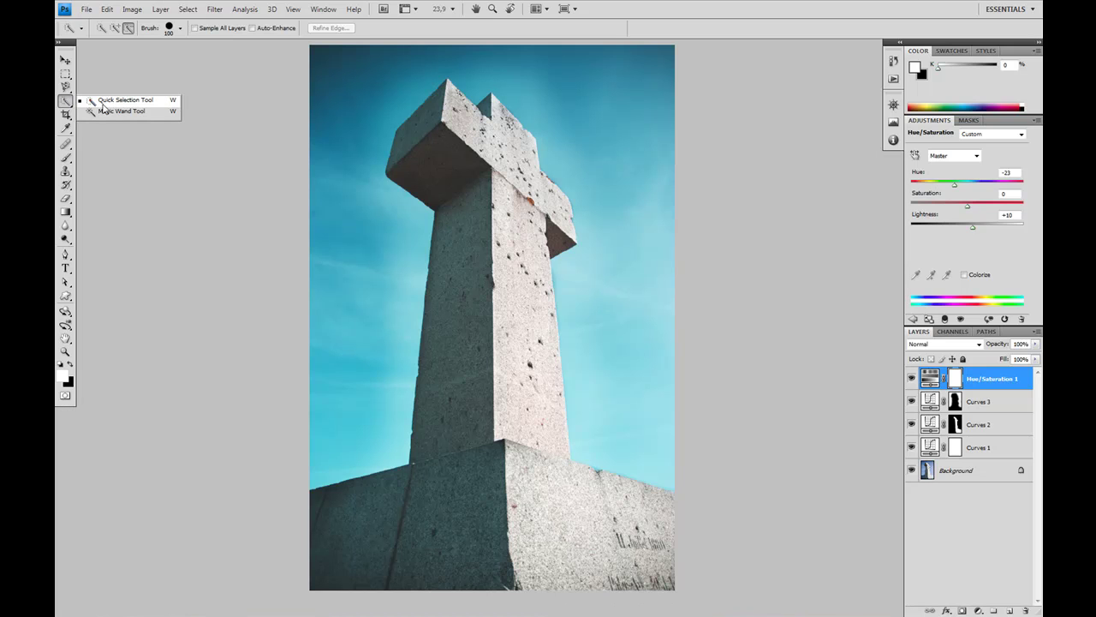
click(67, 88)
click(67, 87)
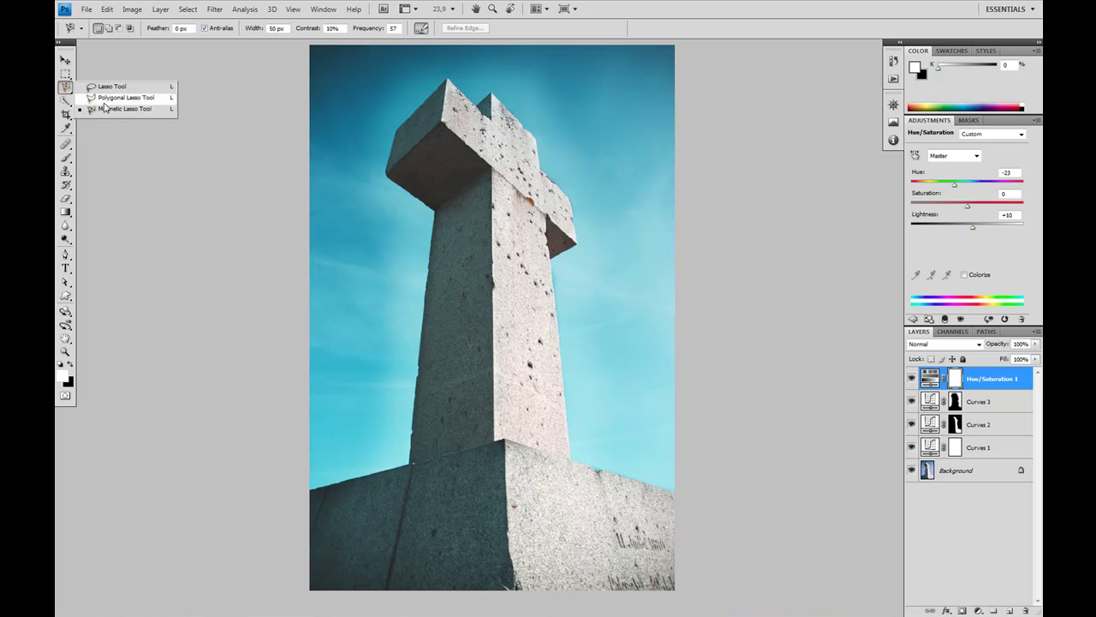
click(64, 107)
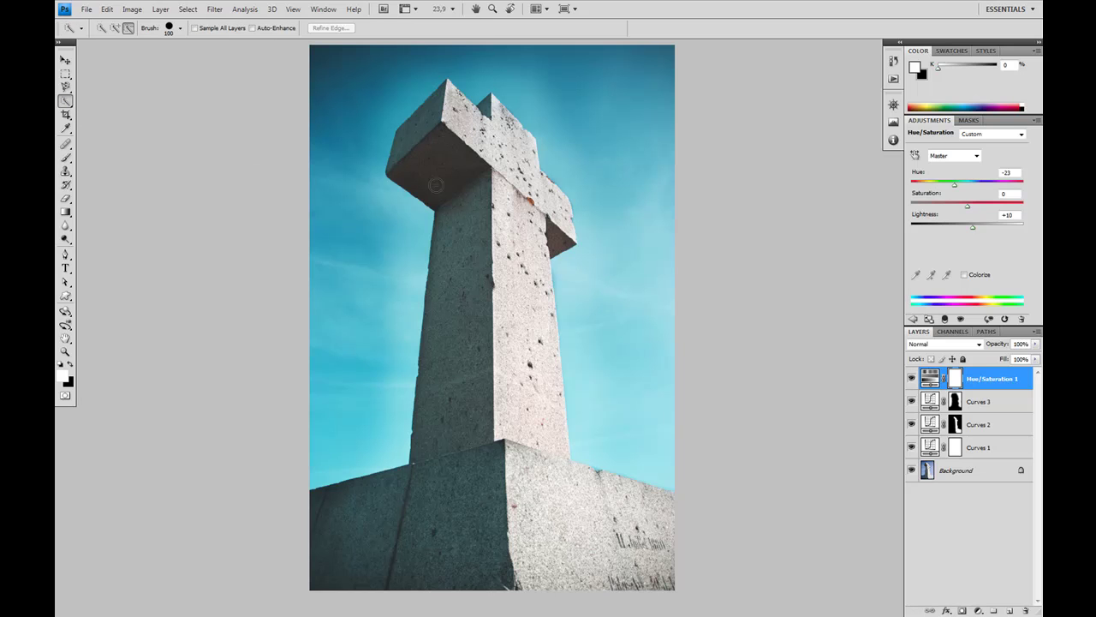
drag(480, 358, 473, 424)
mouse_move(450, 498)
mouse_down()
mouse_move(493, 524)
mouse_move(617, 536)
mouse_move(656, 526)
mouse_move(543, 467)
mouse_up()
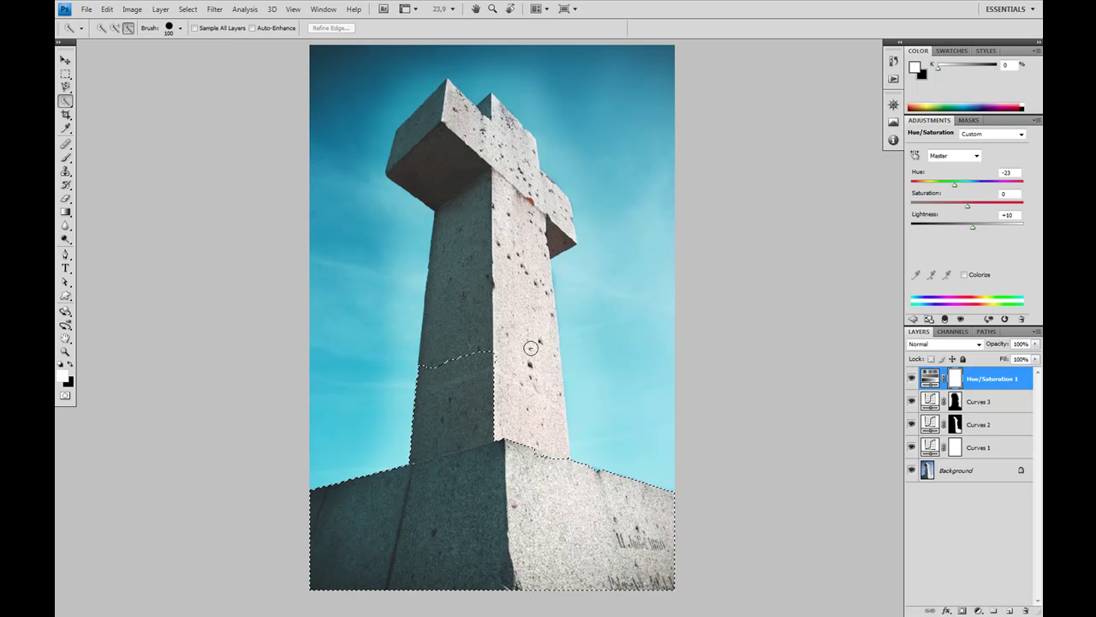
mouse_move(519, 275)
mouse_down()
mouse_move(501, 160)
mouse_move(483, 168)
mouse_move(470, 247)
mouse_up()
mouse_move(566, 244)
mouse_down()
mouse_move(462, 241)
mouse_move(482, 215)
mouse_move(500, 287)
mouse_up()
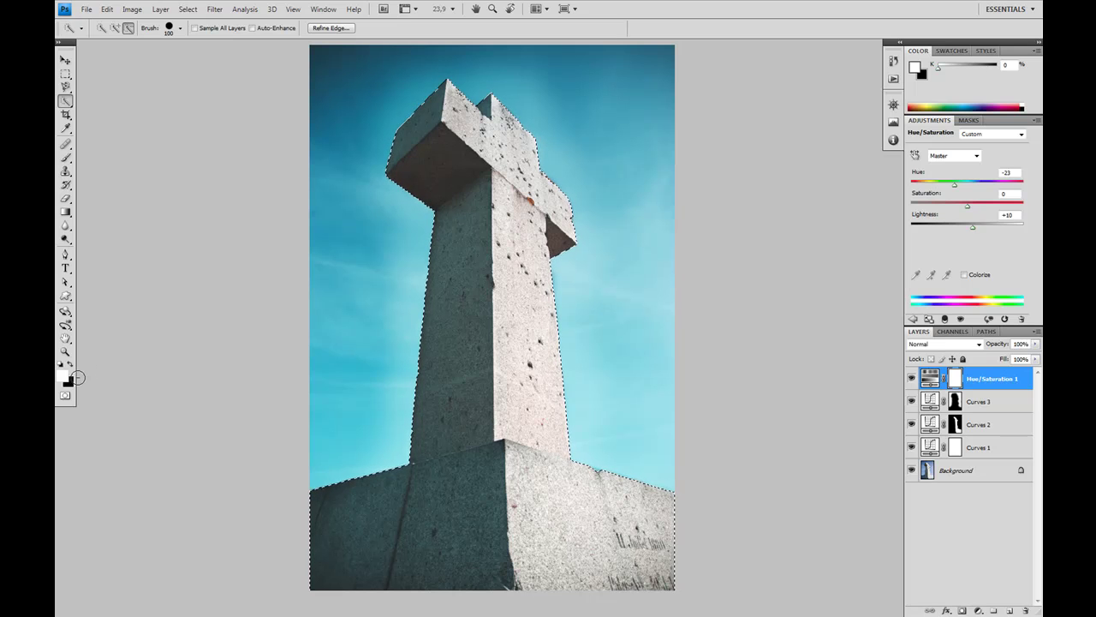
Fill the selected cross and base with black on the Hue/Saturation mask, and deselect
key(x)
key(x)
key(x)
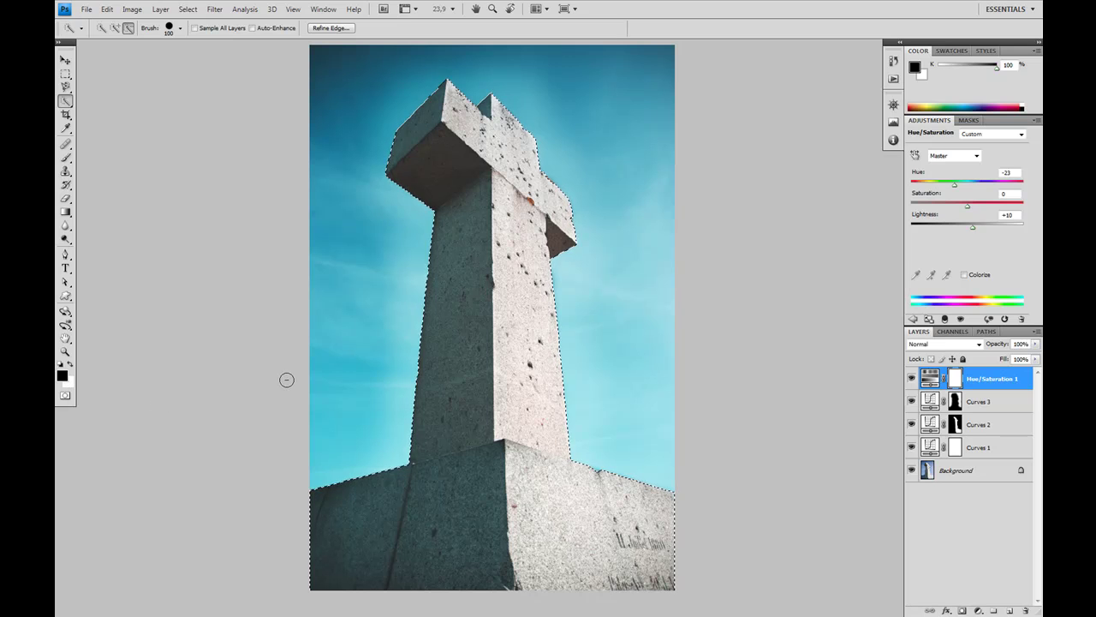
key(alt+BackSpace)
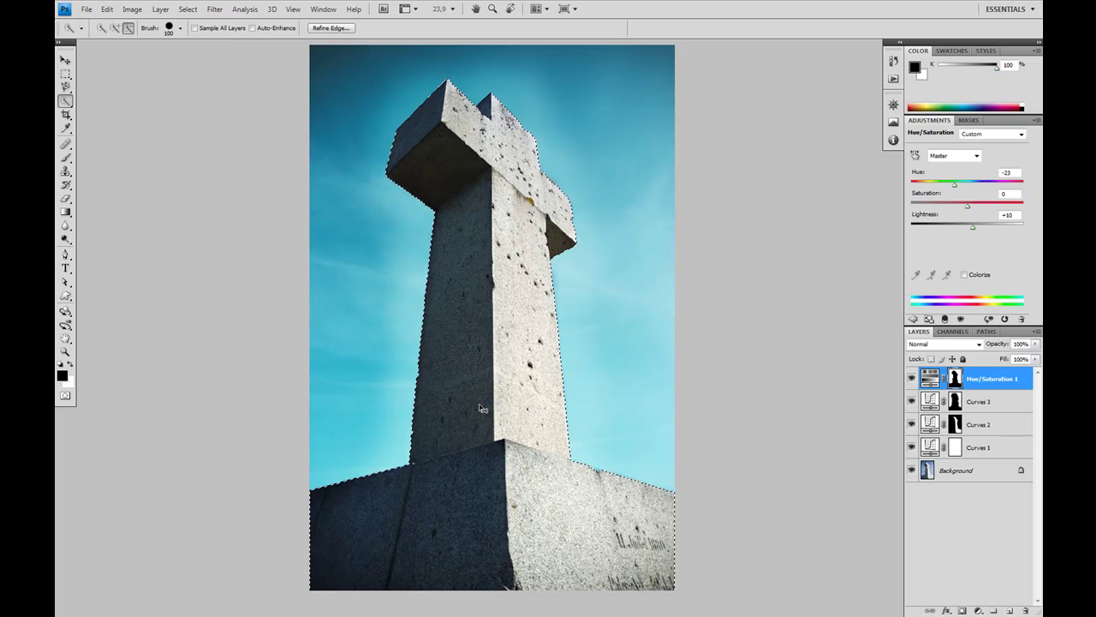
key(ctrl+d)
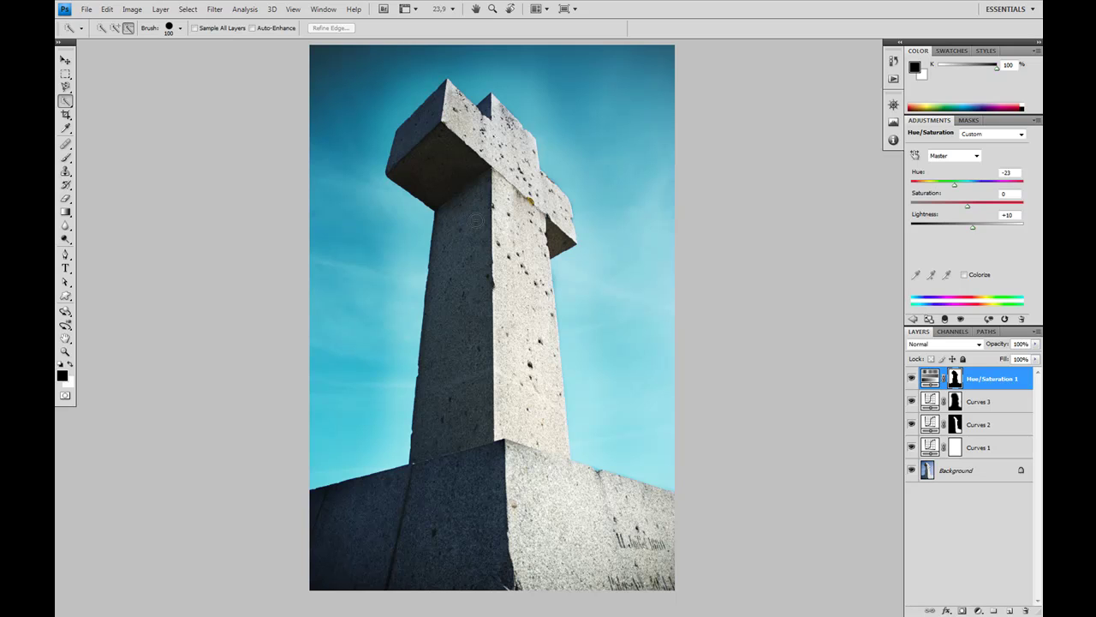
Refine the Hue/Saturation mask's edge with a feather of 26.2 px and an expansion of +17%
click(191, 10)
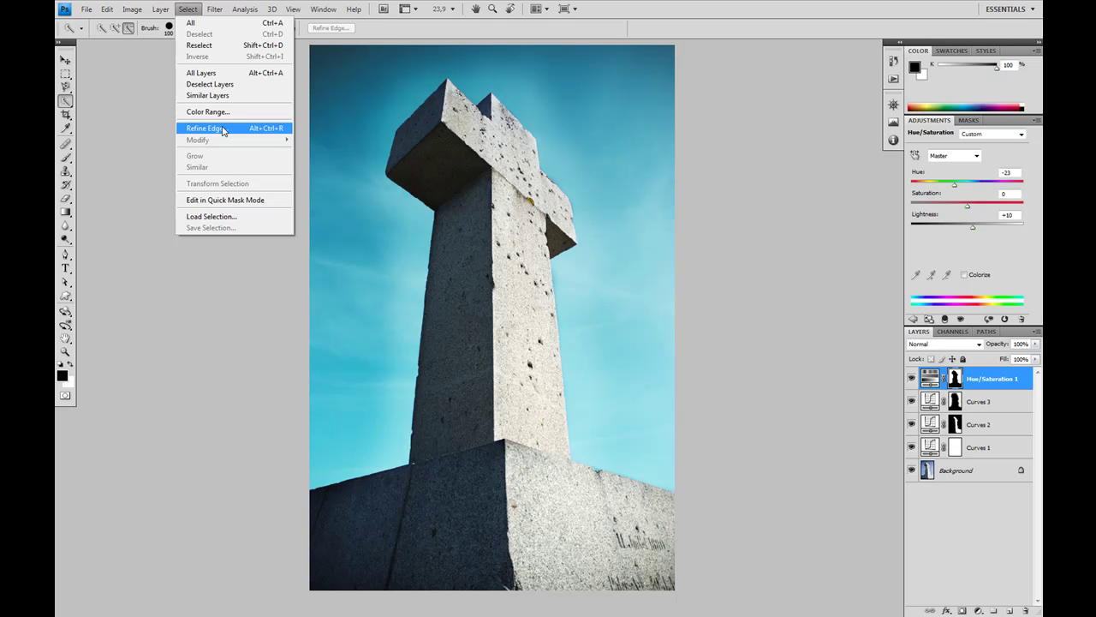
click(205, 128)
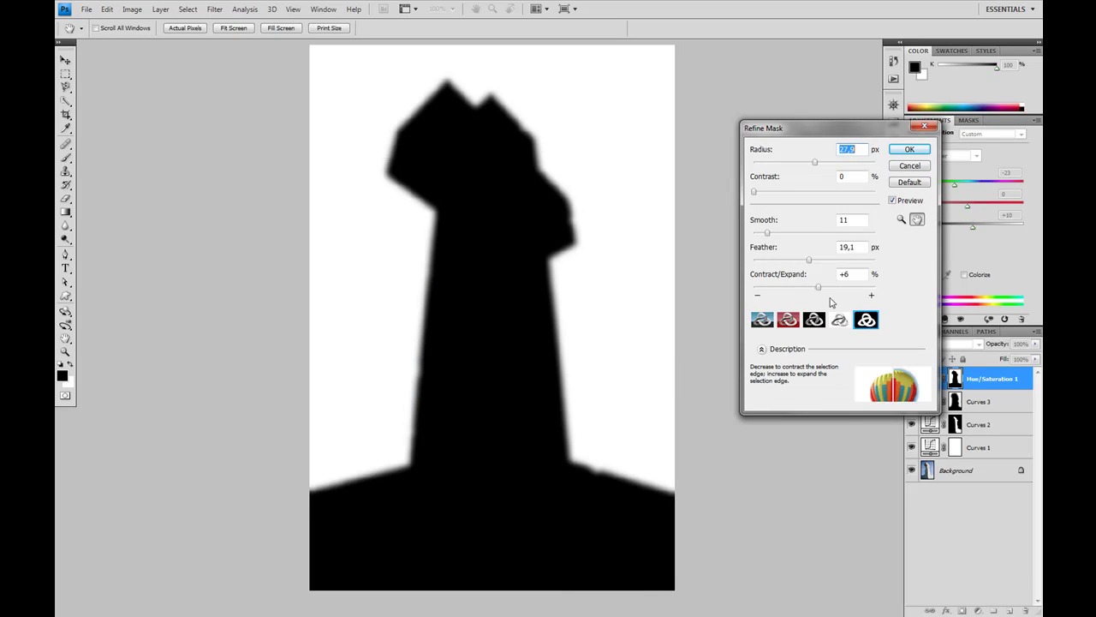
drag(820, 292, 814, 266)
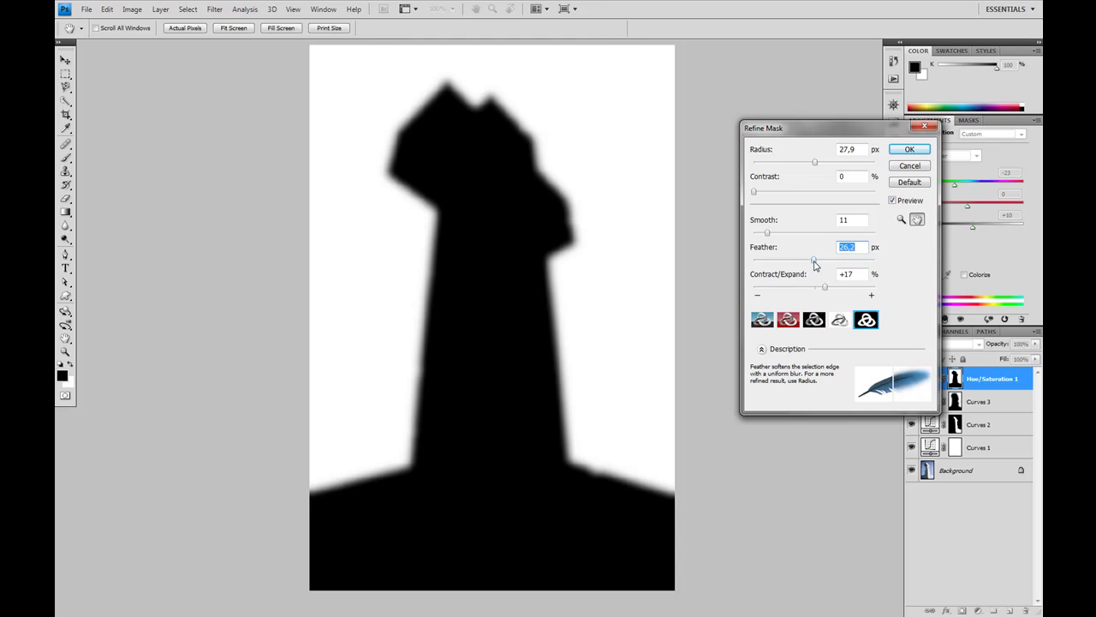
click(909, 150)
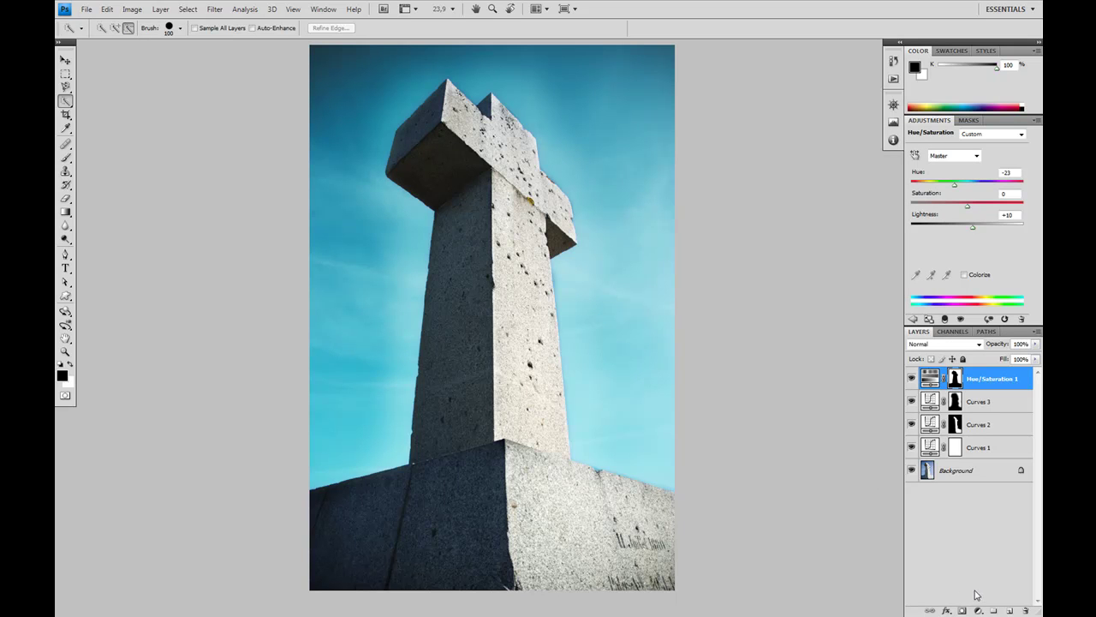
Add a new layer named "burn" above the others and set its blending mode to Soft Light
click(1009, 611)
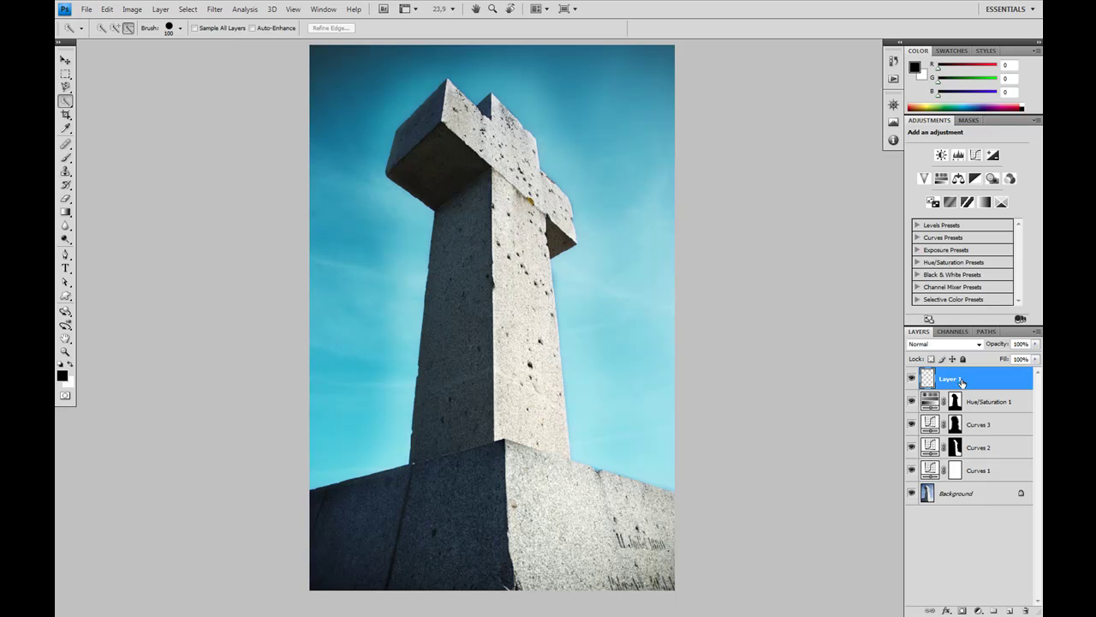
double_click(953, 379)
text(burn)
key(Return)
click(955, 344)
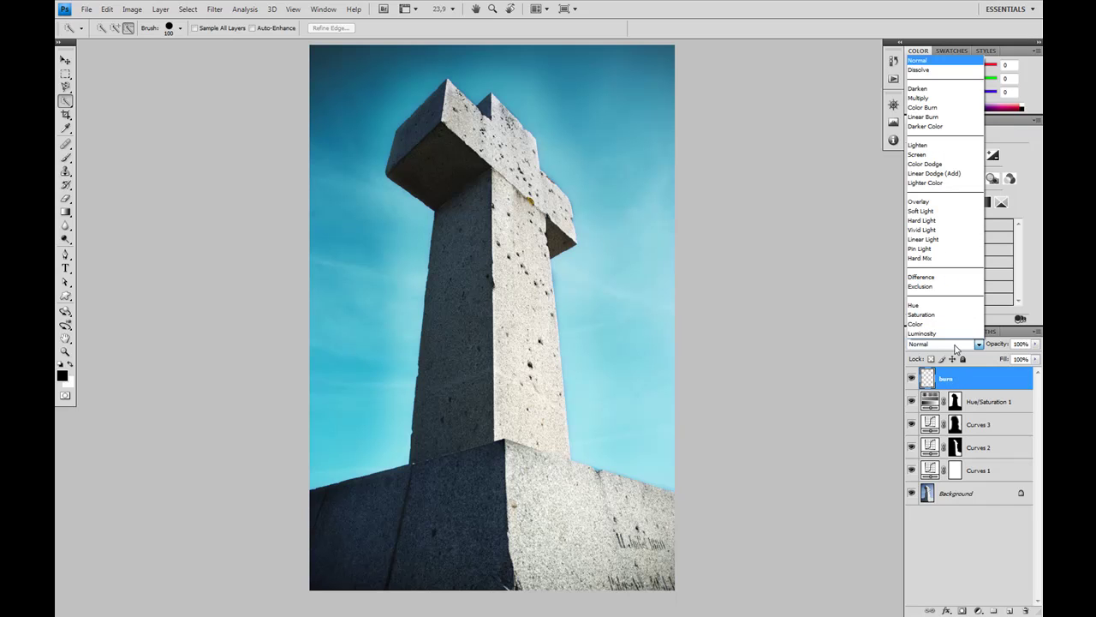
click(938, 215)
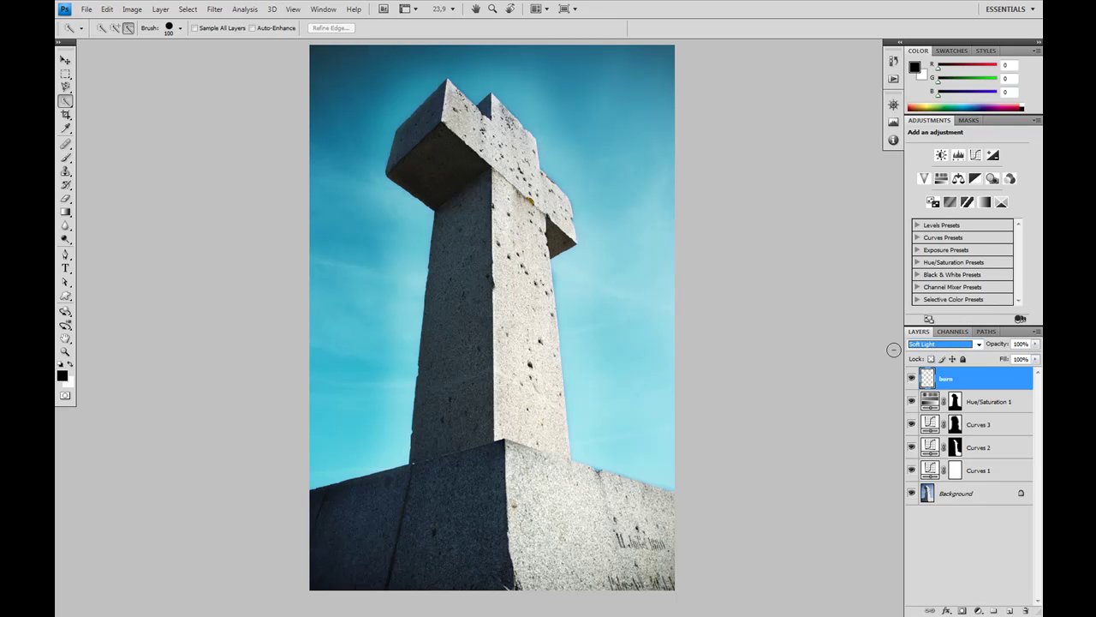
Paint black around the photo's edges on the burn layer with a 666 px brush, and lower the layer's opacity to 31%
click(66, 159)
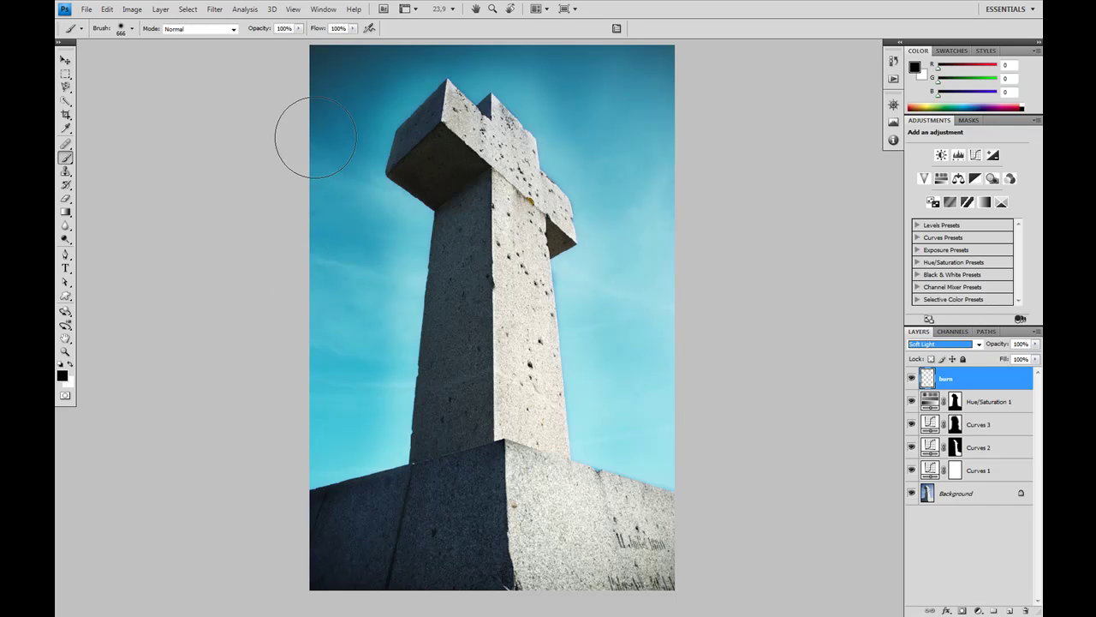
mouse_move(403, 60)
mouse_down()
mouse_move(331, 81)
mouse_move(304, 177)
mouse_move(326, 320)
mouse_move(350, 333)
mouse_move(326, 399)
mouse_move(325, 522)
mouse_move(477, 597)
mouse_move(643, 562)
mouse_move(629, 526)
mouse_move(652, 469)
mouse_move(691, 245)
mouse_move(617, 25)
mouse_move(511, 30)
mouse_move(527, 24)
mouse_move(680, 251)
mouse_move(656, 318)
mouse_move(638, 490)
mouse_move(558, 570)
mouse_move(325, 470)
mouse_move(342, 534)
mouse_move(294, 237)
mouse_up()
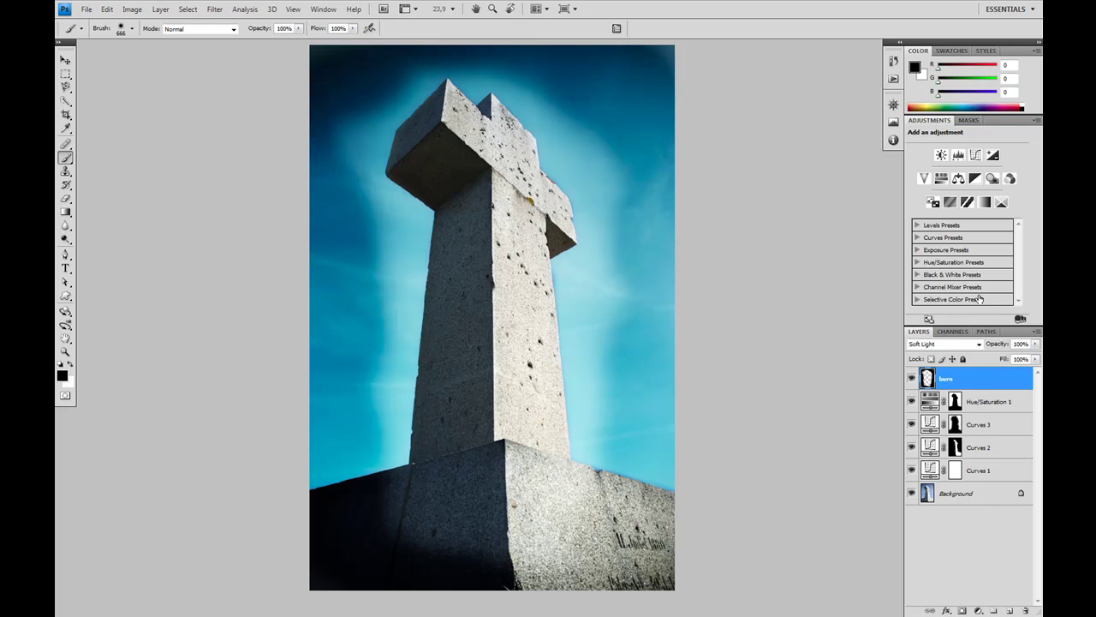
click(1035, 344)
drag(1036, 360, 992, 365)
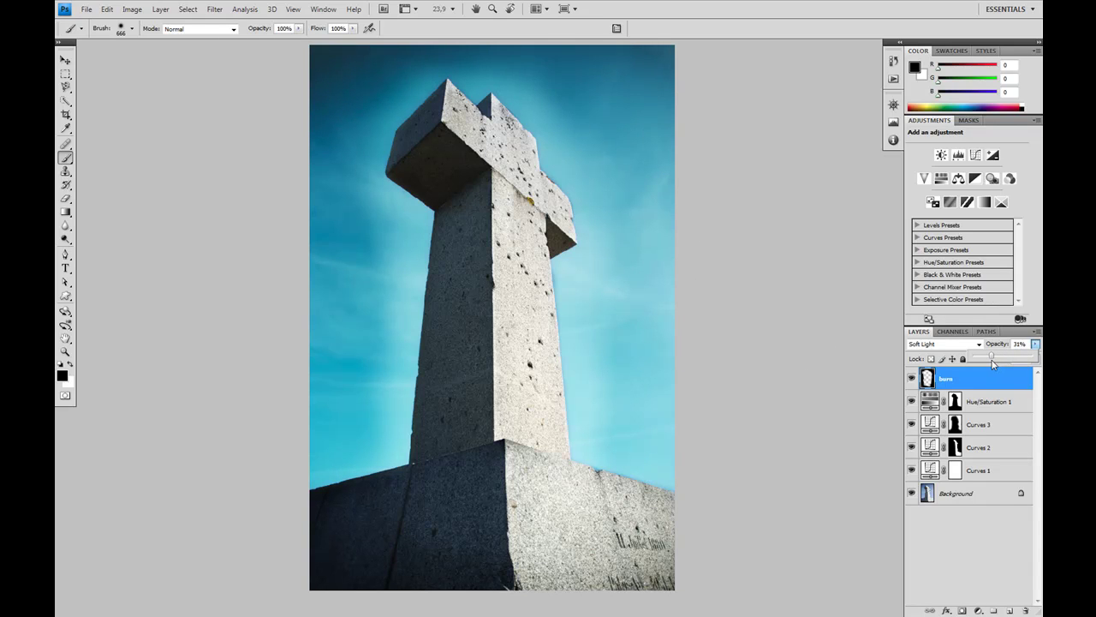
Soften the painted strokes on the burn layer with a Gaussian Blur, increasing its radius
click(216, 9)
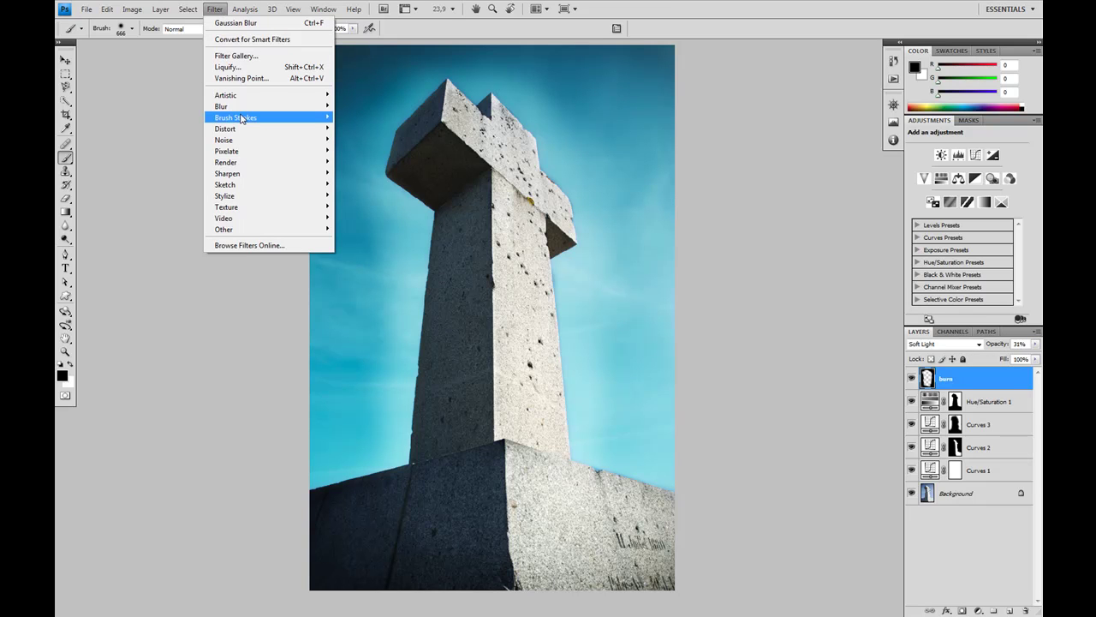
mouse_move(257, 106)
click(371, 149)
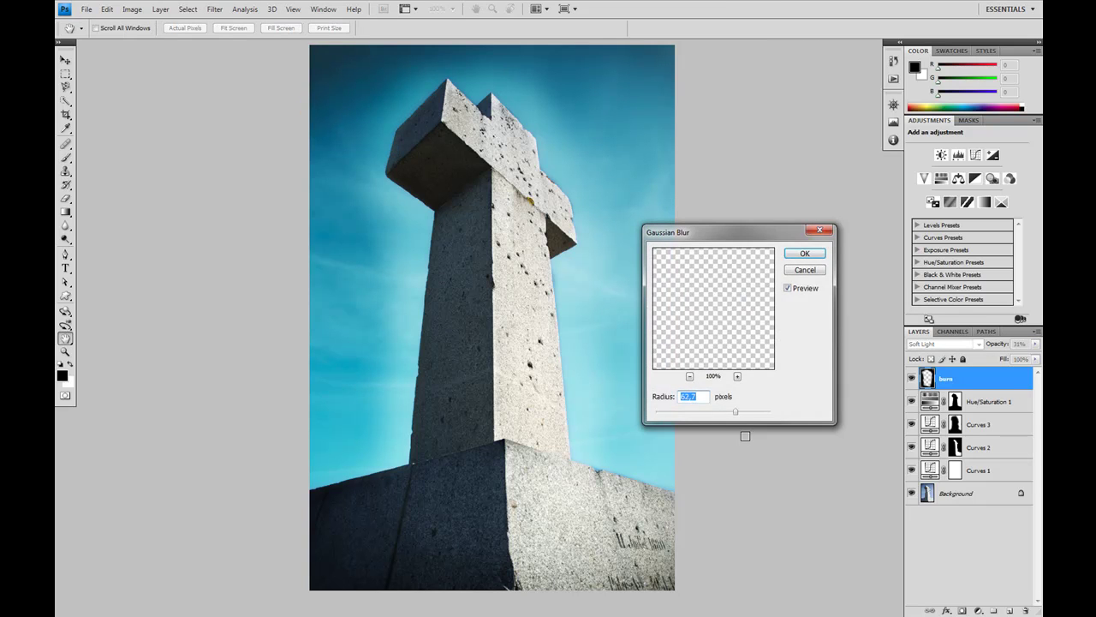
mouse_move(738, 417)
mouse_down()
mouse_move(722, 418)
mouse_move(758, 416)
mouse_up()
click(797, 254)
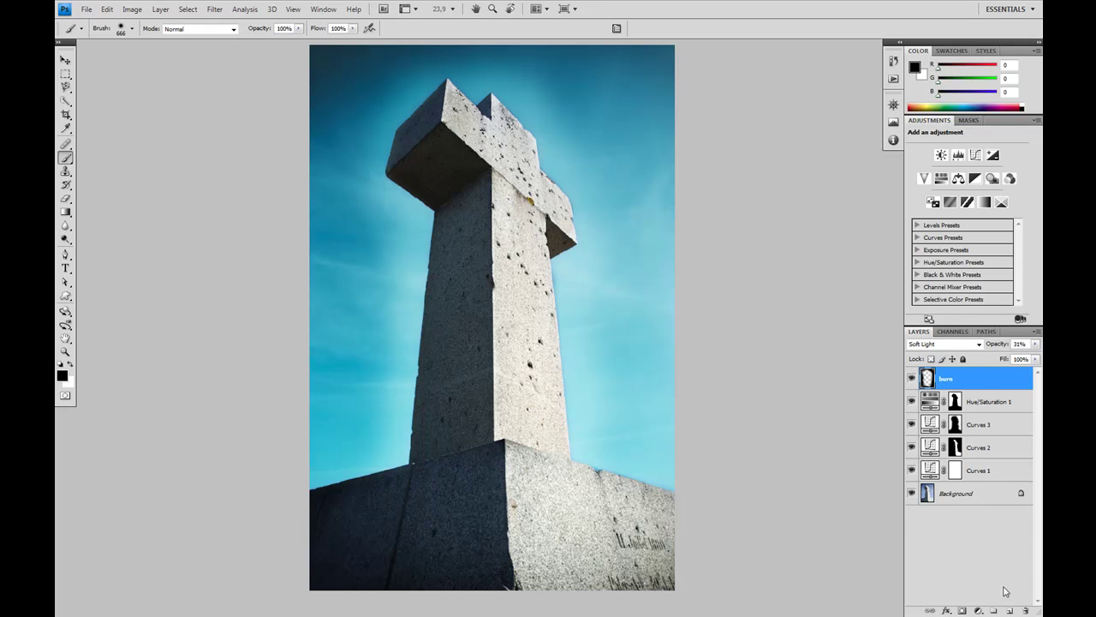
Add a new layer above the burn layer and set its blending mode to Soft Light
click(1013, 610)
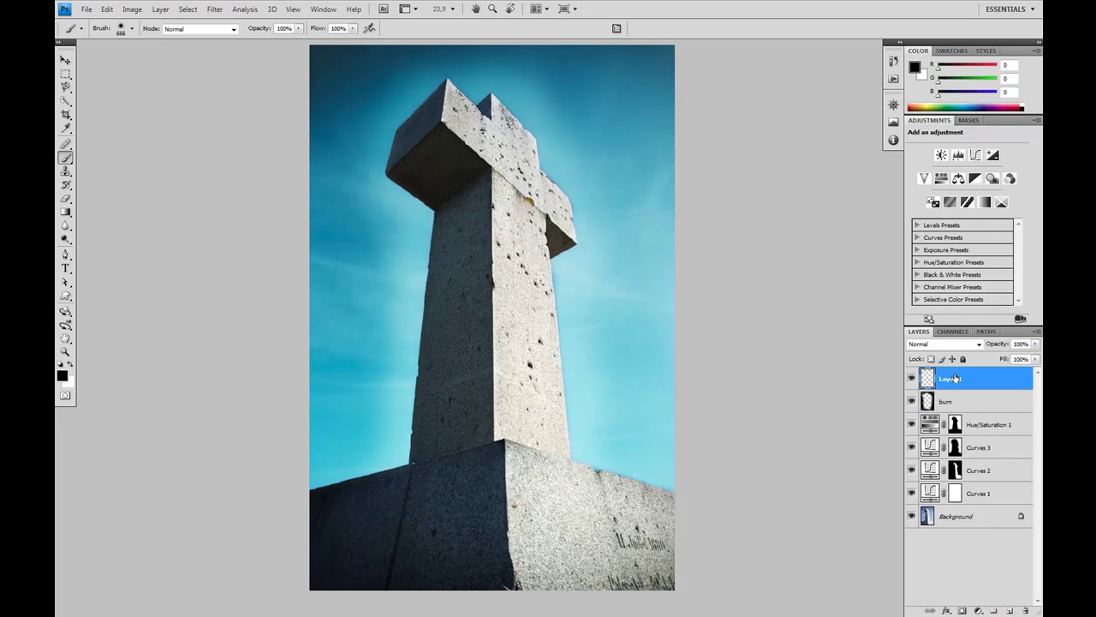
click(940, 346)
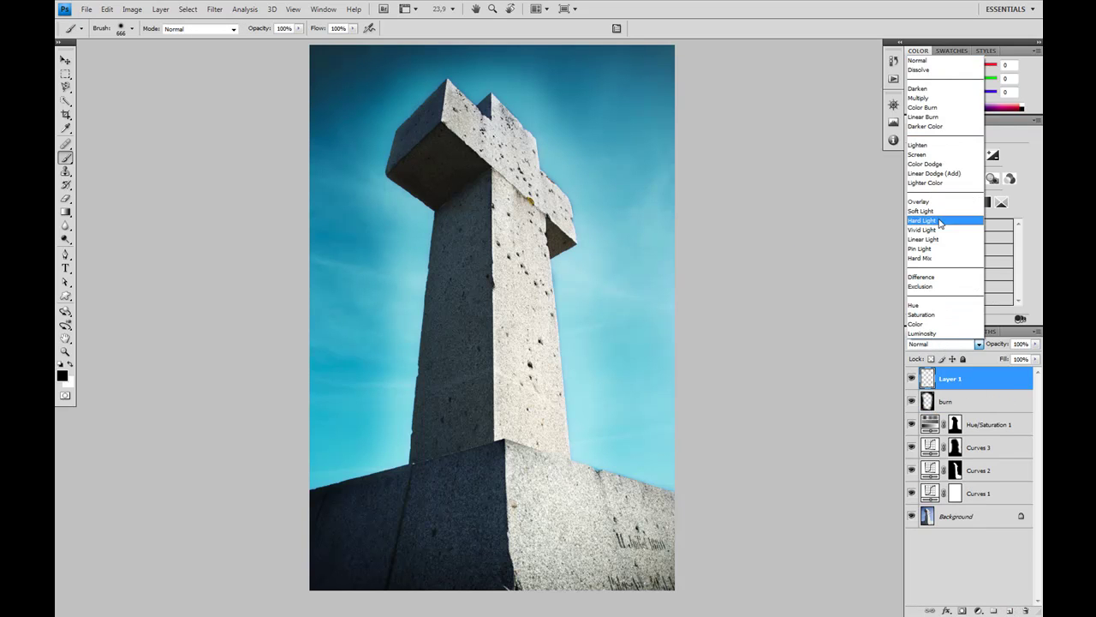
click(936, 213)
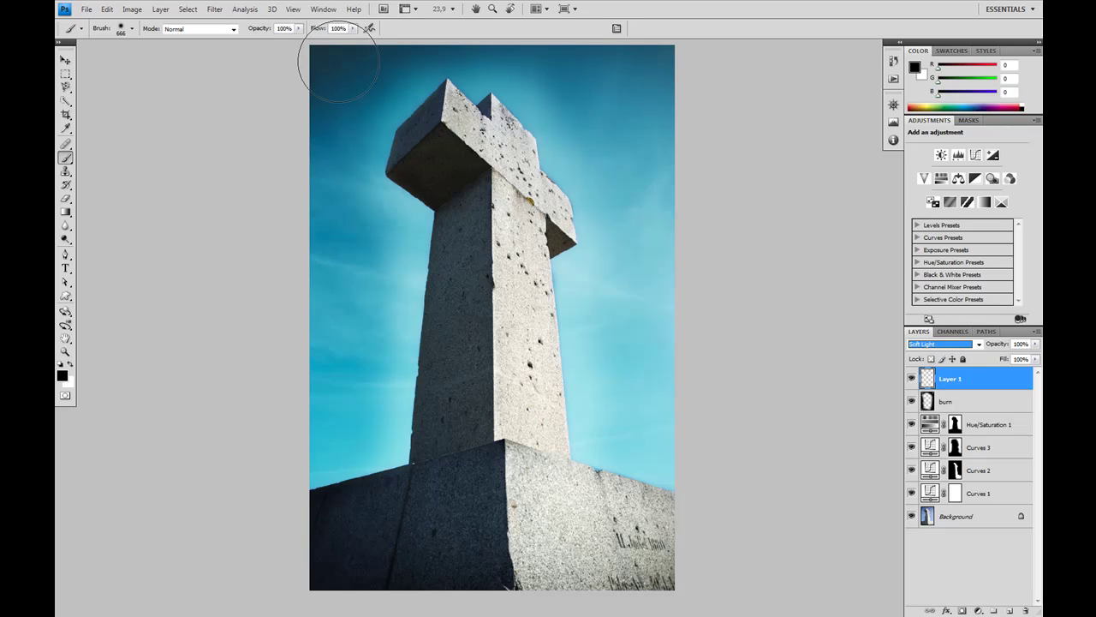
Darken the photo's corners on the new Soft Light layer by painting black with a 1557 px brush
right_click(320, 210)
drag(447, 230, 450, 239)
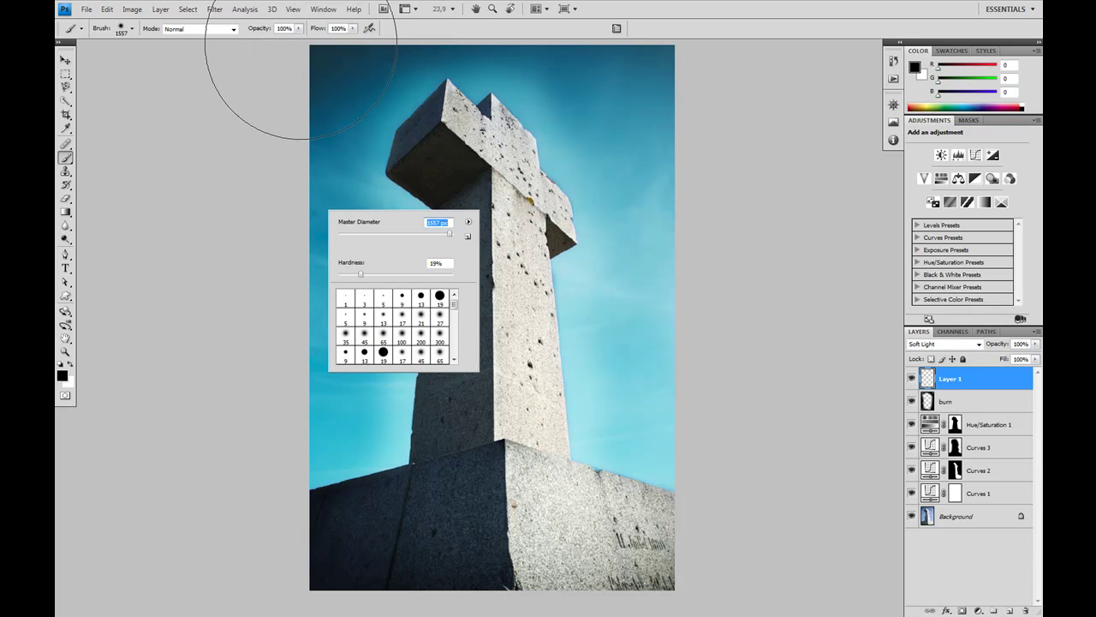
key(Return)
drag(296, 60, 291, 75)
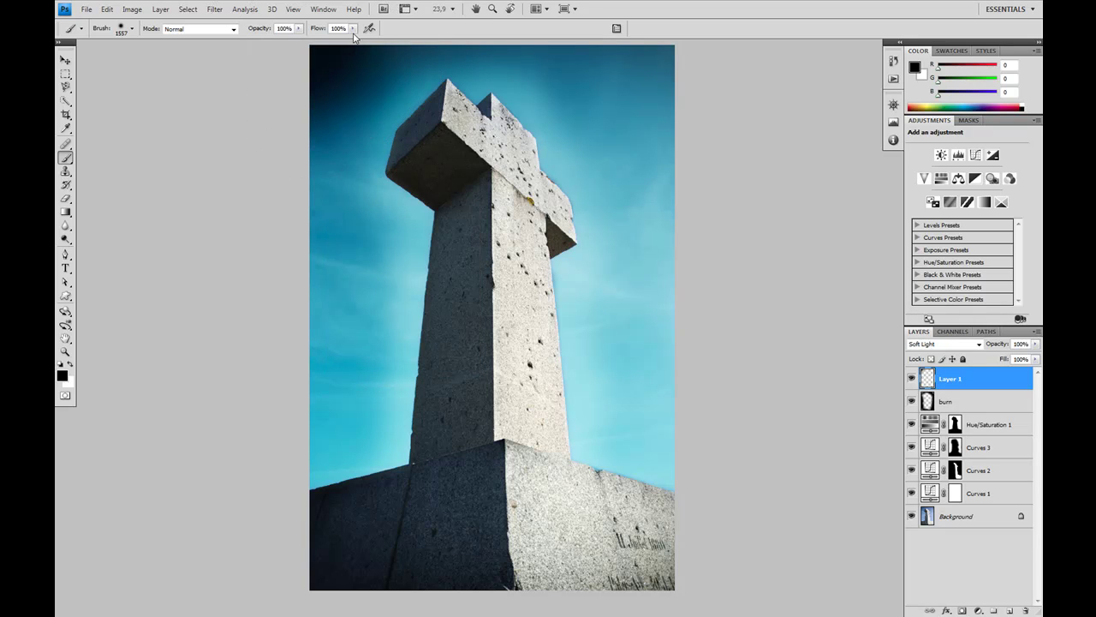
mouse_move(361, 52)
mouse_down()
mouse_move(305, 86)
mouse_move(318, 111)
mouse_move(282, 147)
mouse_move(257, 207)
mouse_up()
drag(274, 551, 398, 506)
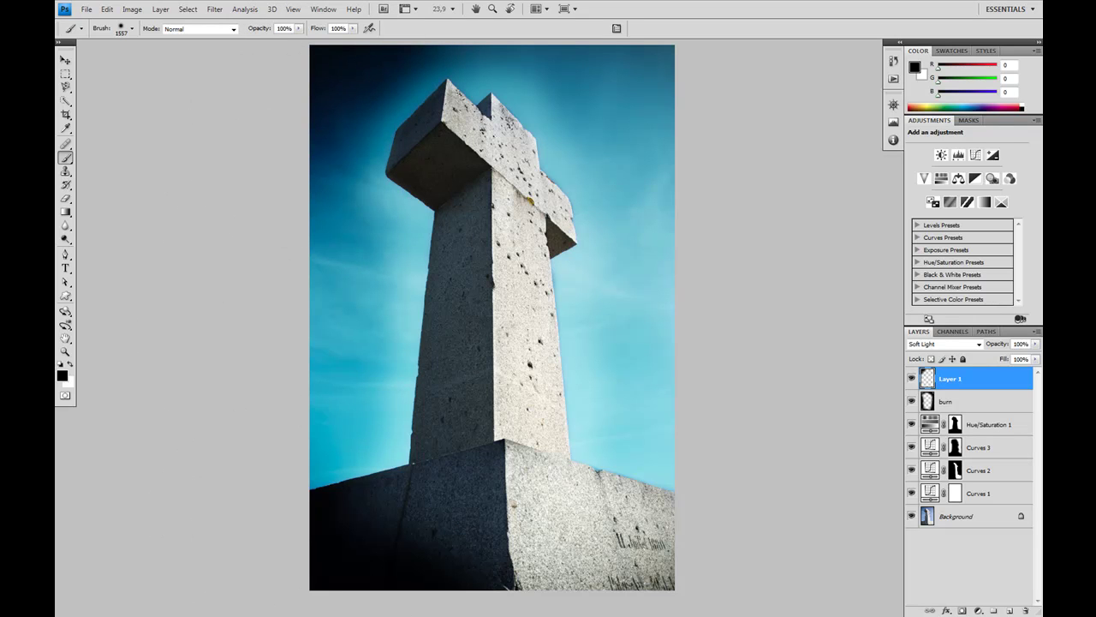
mouse_move(686, 614)
mouse_down()
mouse_move(631, 582)
mouse_move(739, 489)
mouse_up()
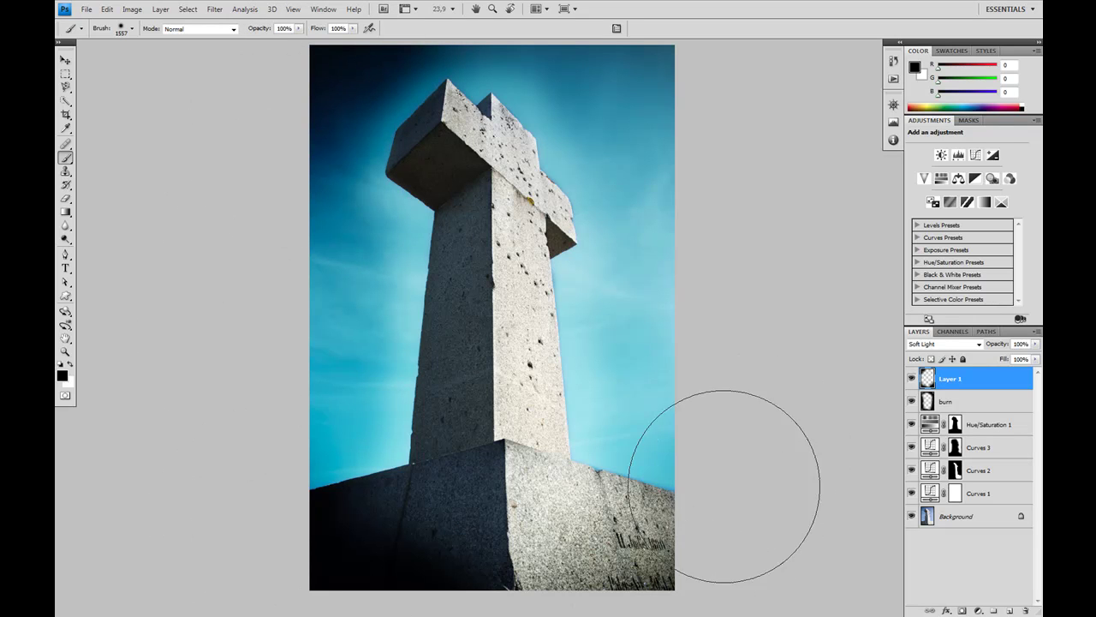
mouse_move(722, 37)
mouse_down()
mouse_move(668, 17)
mouse_move(759, 159)
mouse_move(744, 248)
mouse_up()
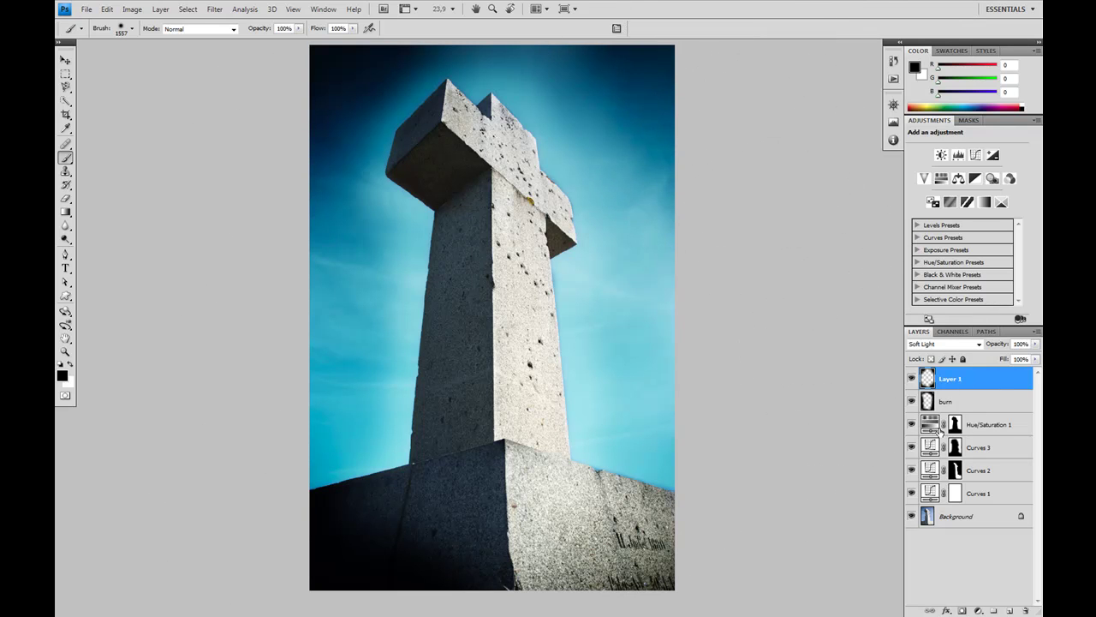
Lower the corner-darkening layer's opacity to 34% and reapply the last Gaussian Blur to it
click(1034, 345)
drag(1034, 359, 993, 366)
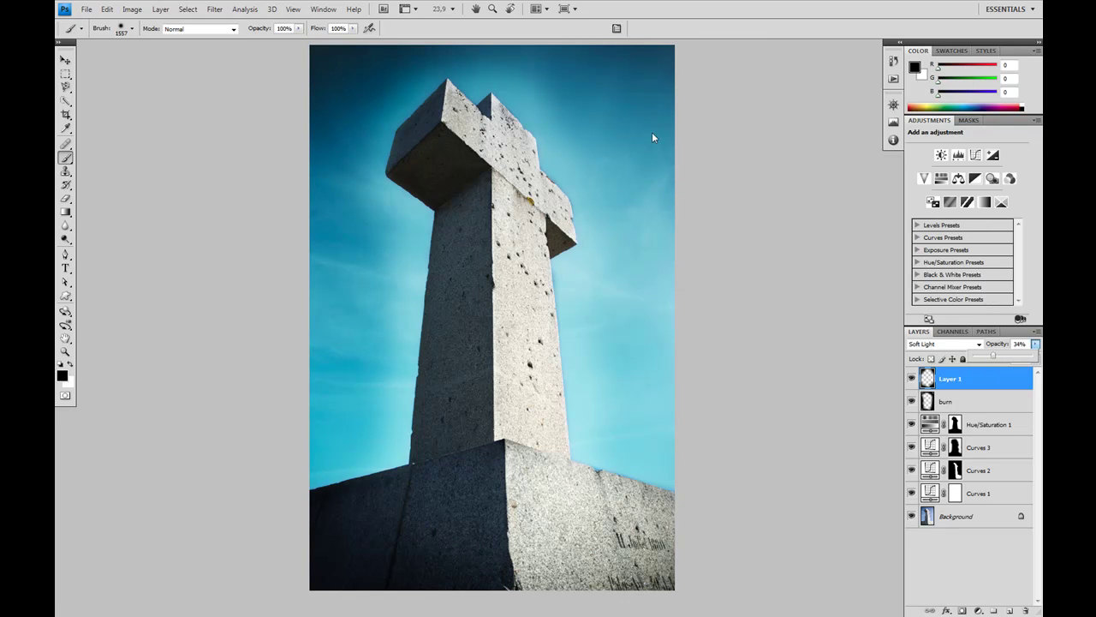
click(214, 8)
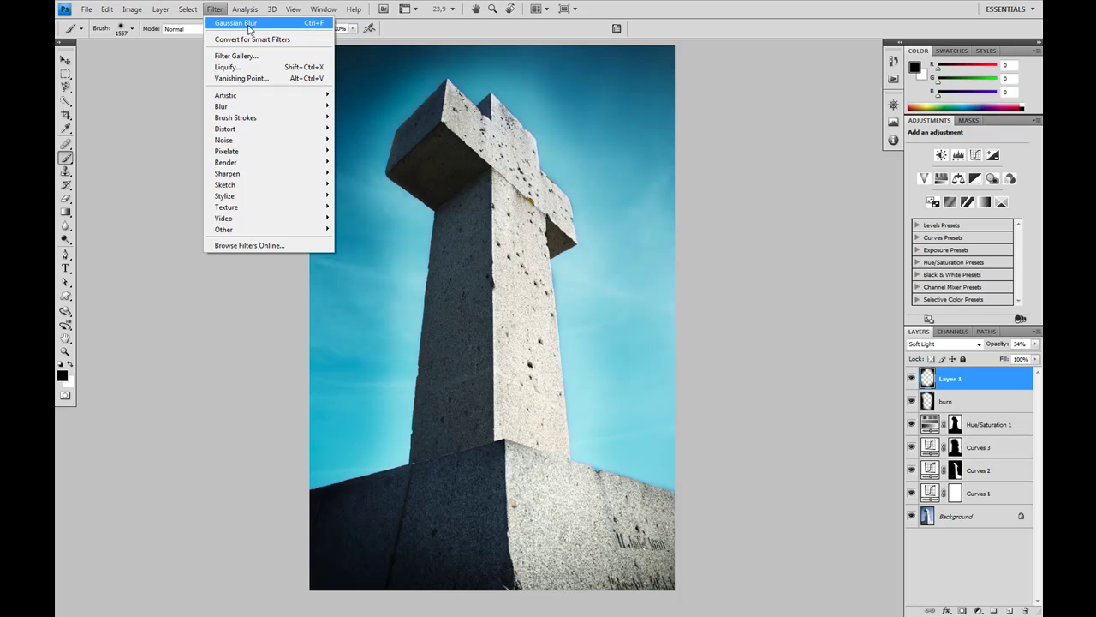
click(249, 27)
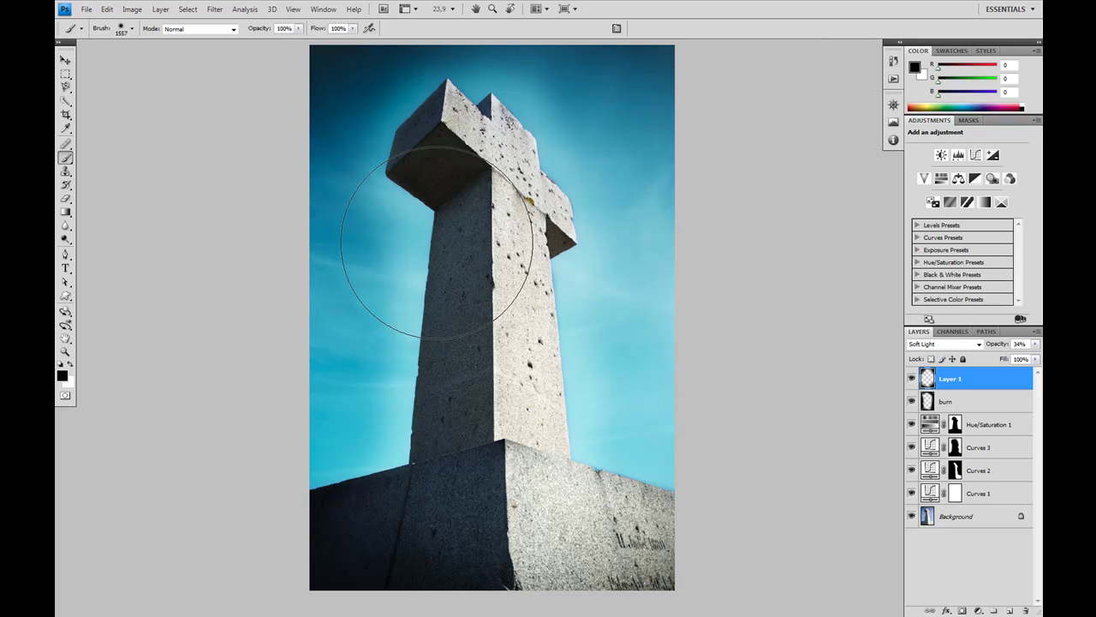
Set the brush's diameter to 48 px
right_click(599, 342)
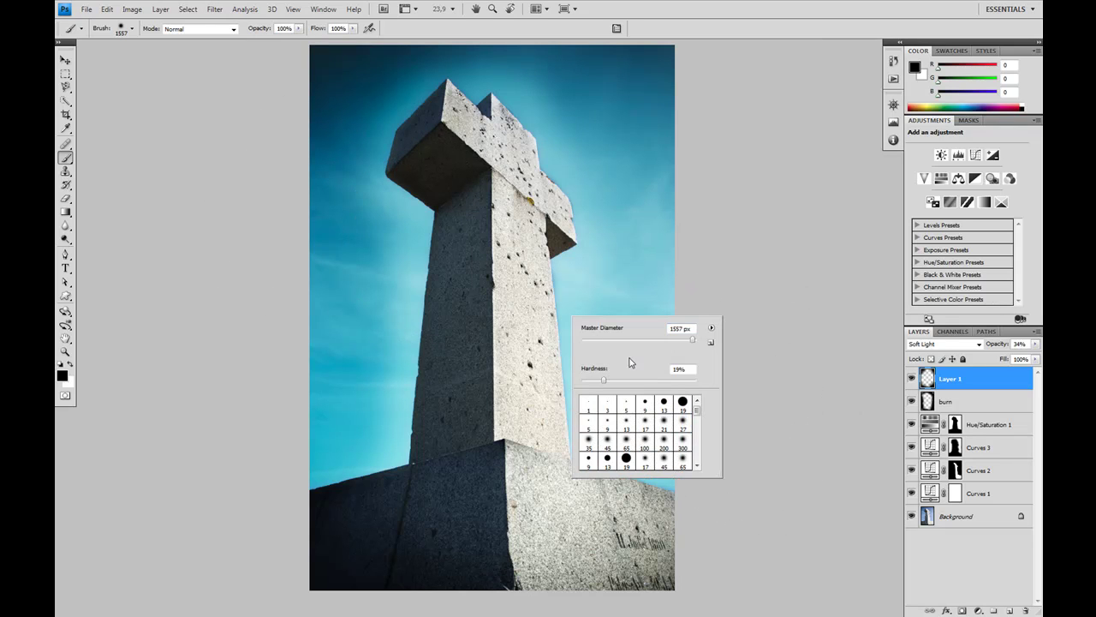
text(48)
key(Return)
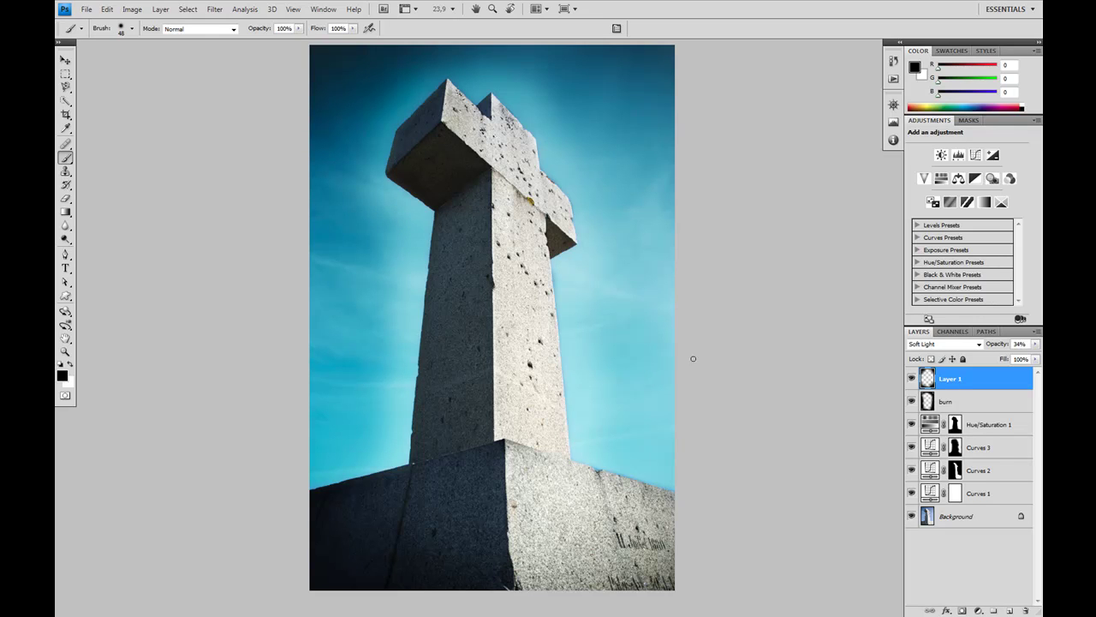
Compare with the original by showing only the Background, and turn the layers above back on one by one from Curves 1 upward
alt+click(912, 517)
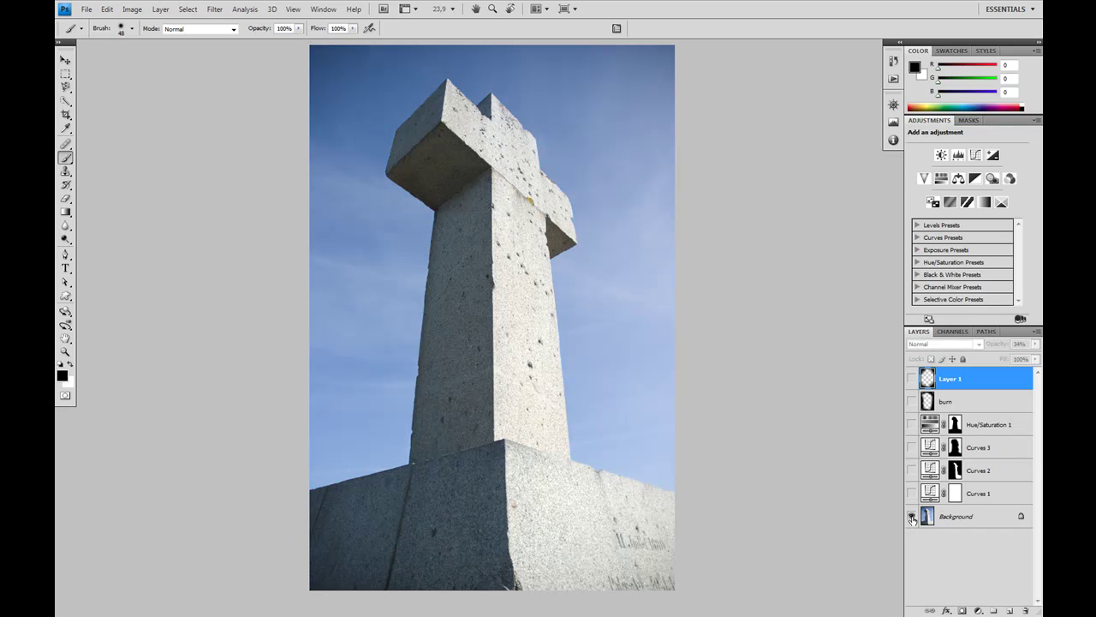
click(911, 493)
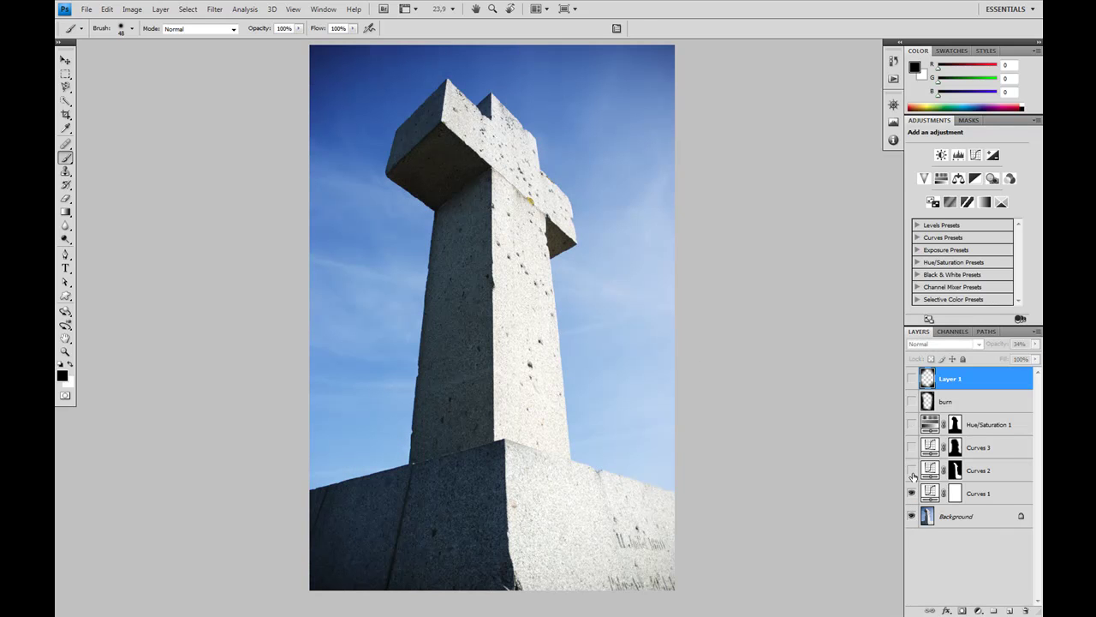
click(911, 470)
click(912, 447)
click(912, 424)
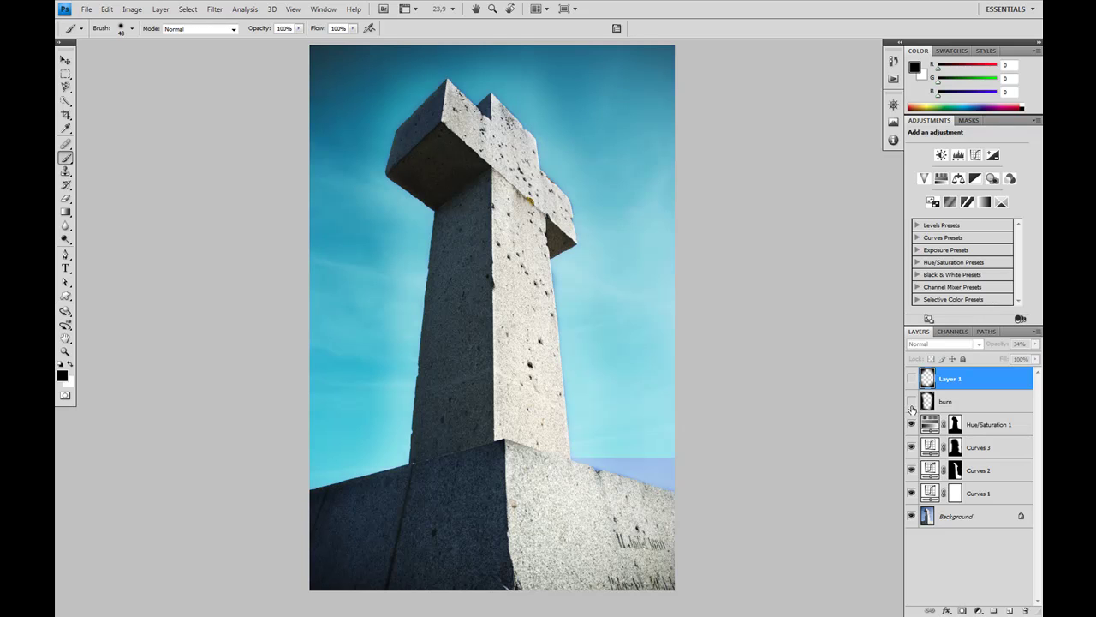
click(912, 400)
click(912, 379)
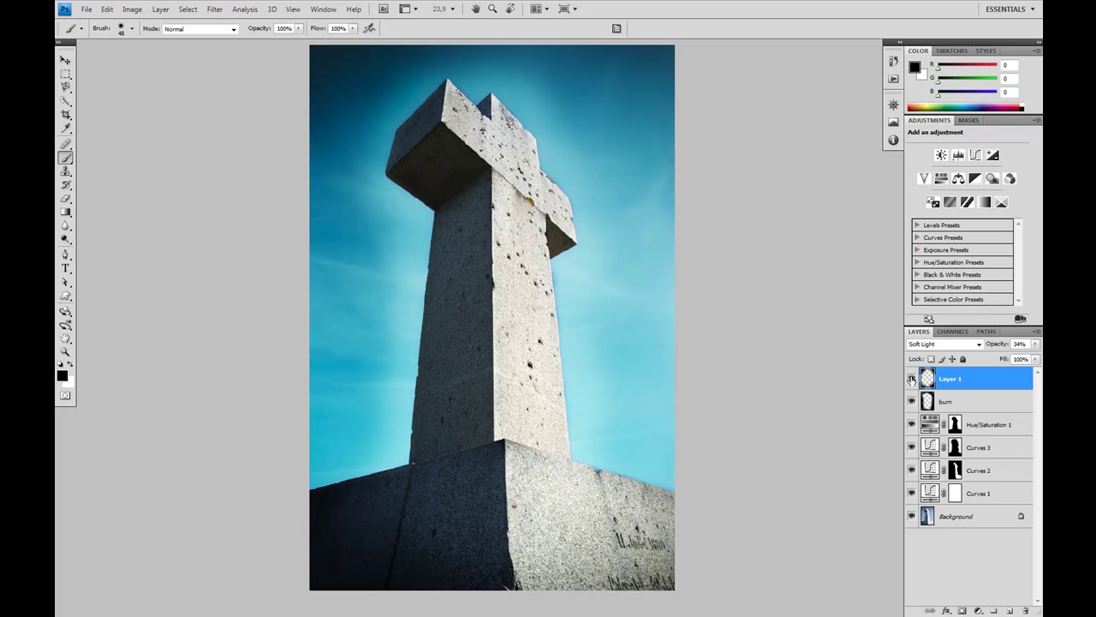